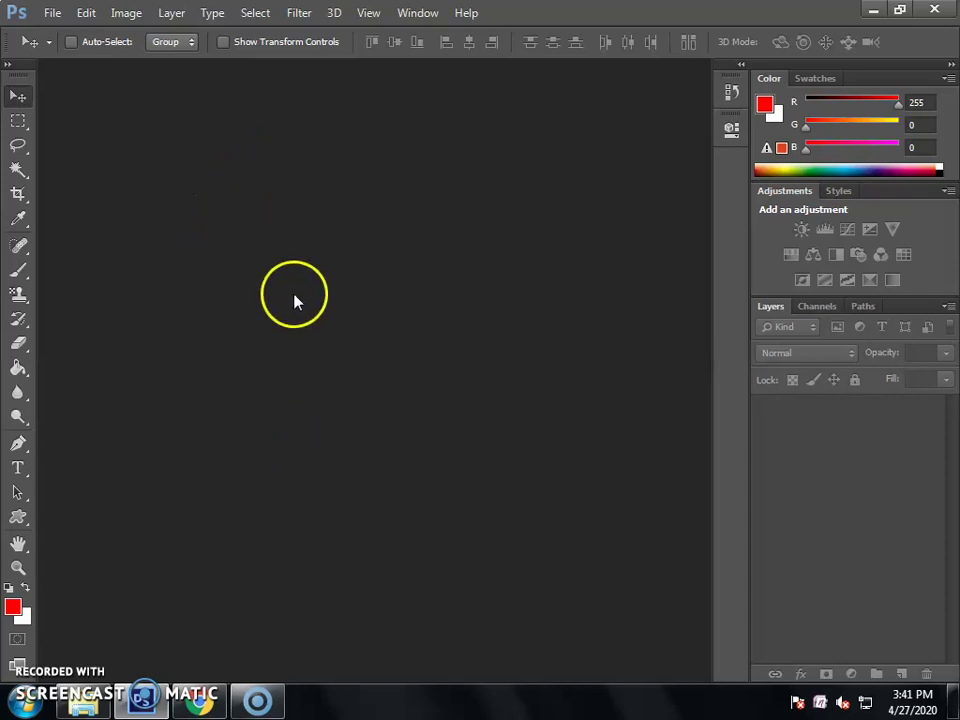
Step: Open the colored-pencil photo 4.jpg from the Wallpapers folder under ALL Pictures
left_click(48, 18)
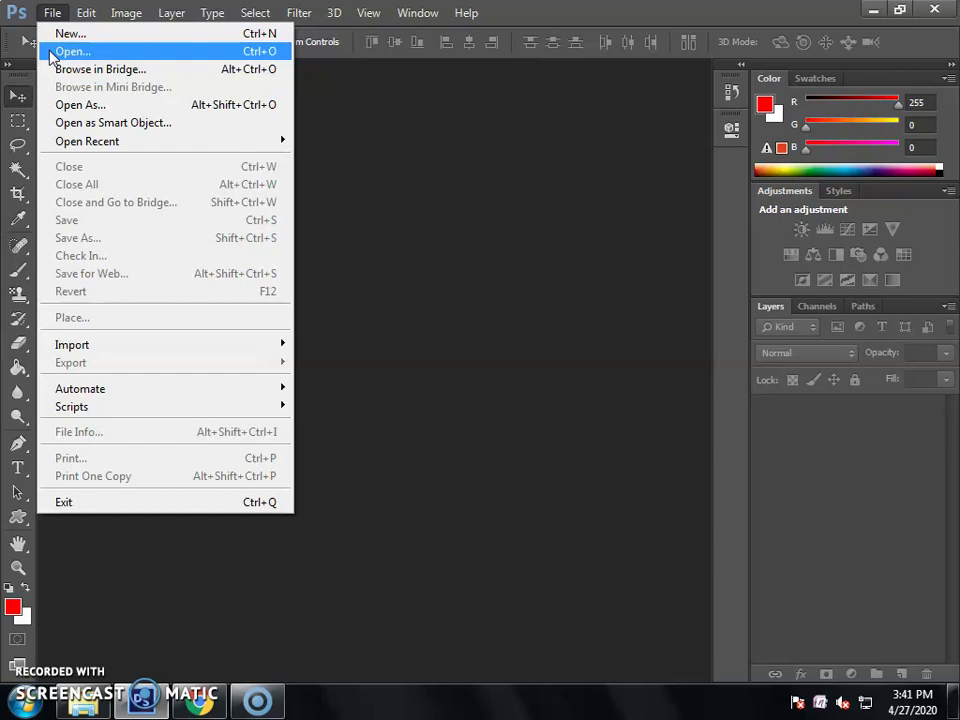
left_click(50, 54)
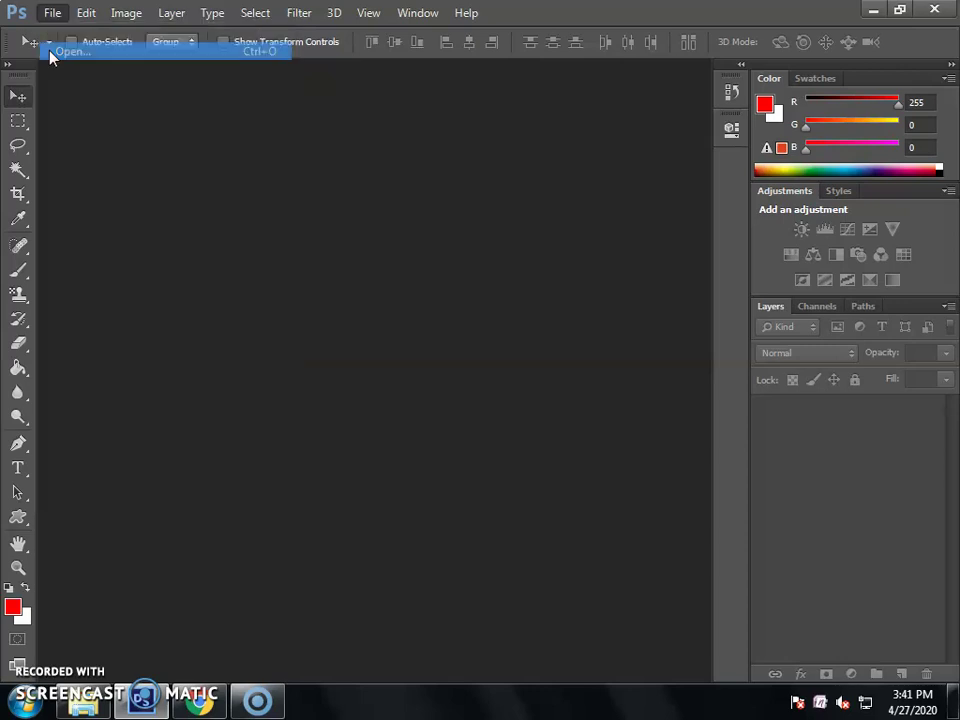
left_click(394, 56)
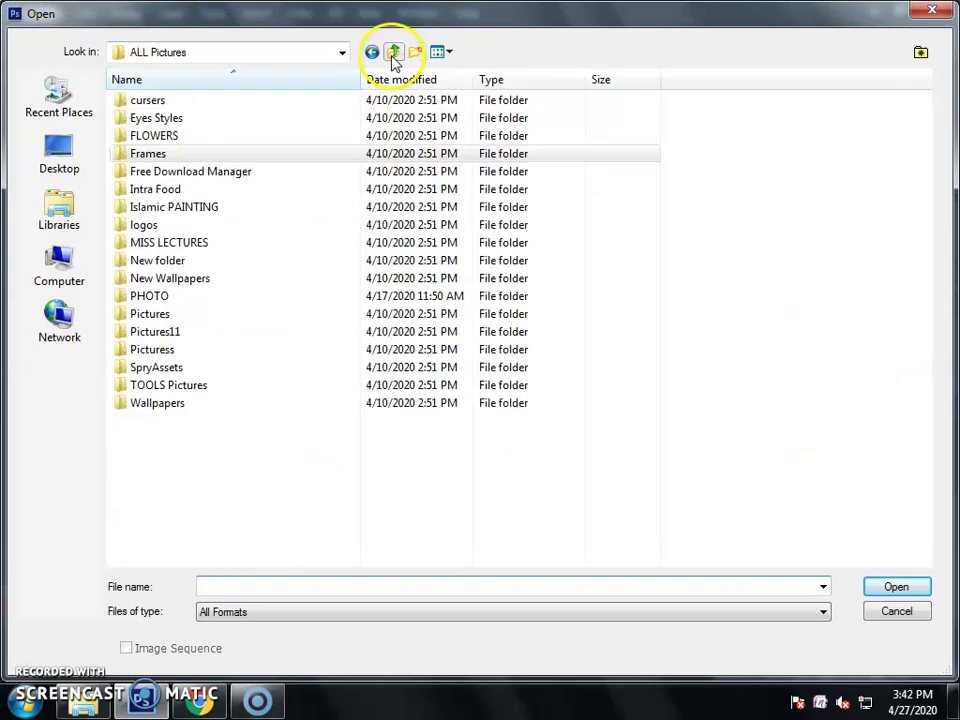
double_click(186, 399)
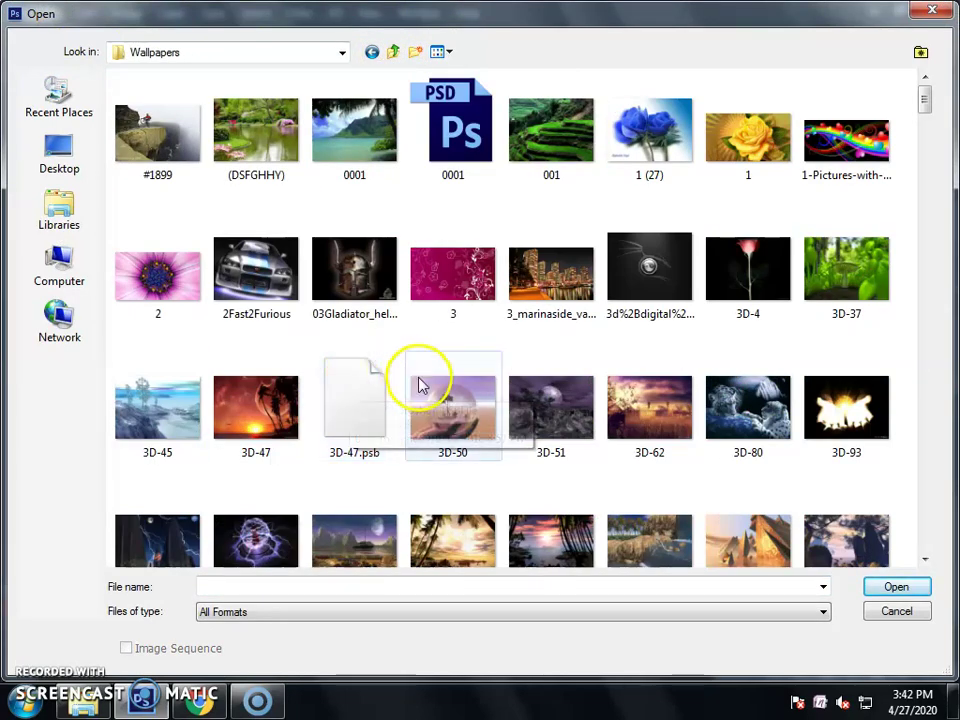
left_click(365, 440)
scroll(340, 445, "down", 10)
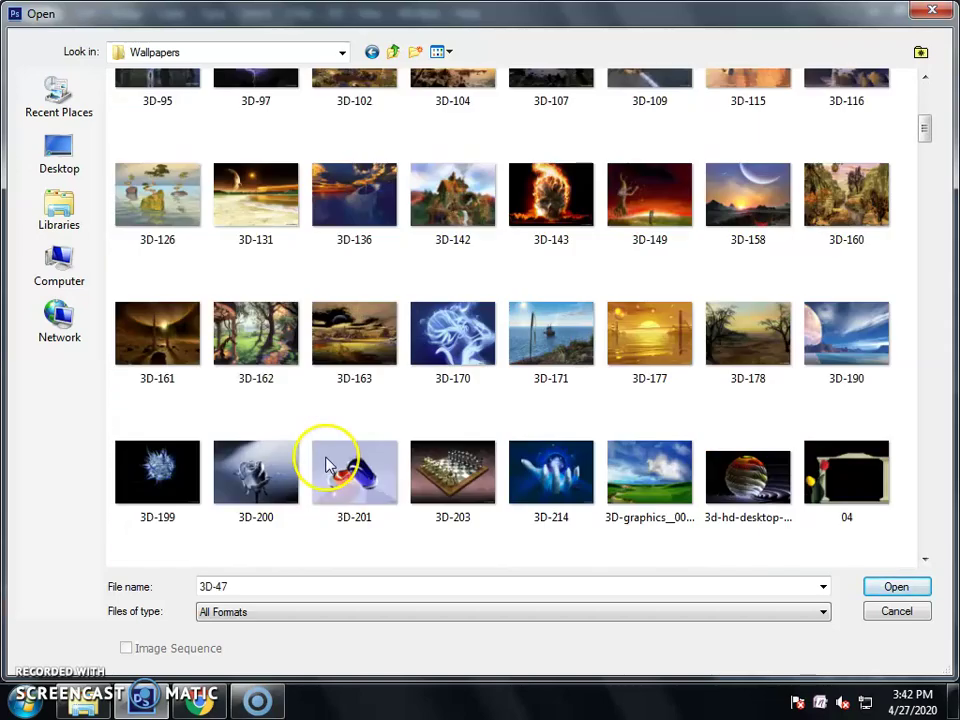
scroll(330, 465, "down", 3)
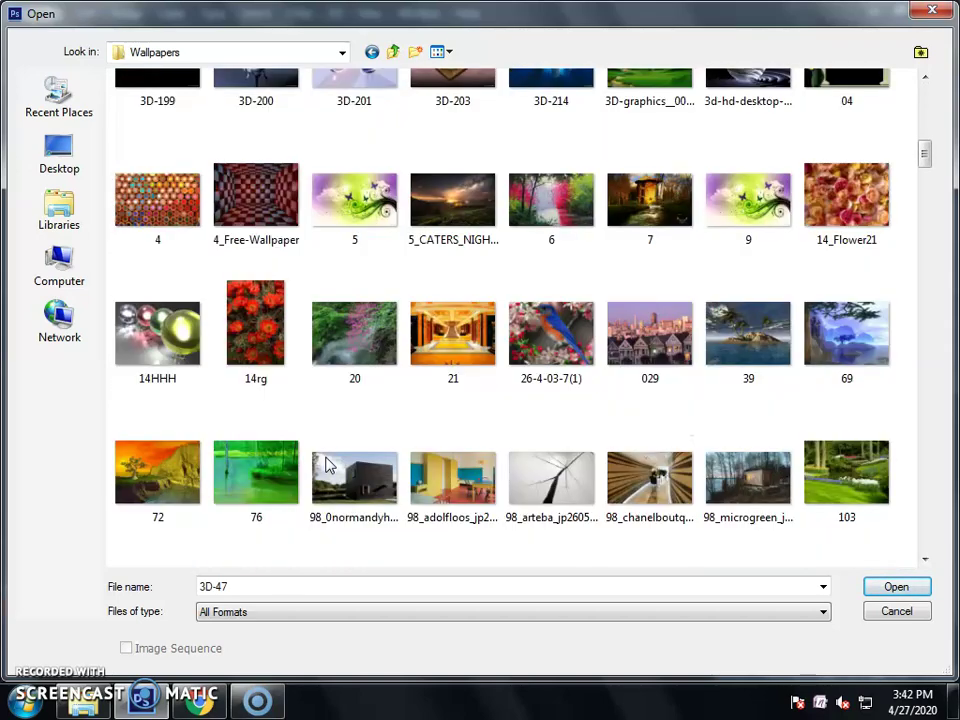
double_click(166, 234)
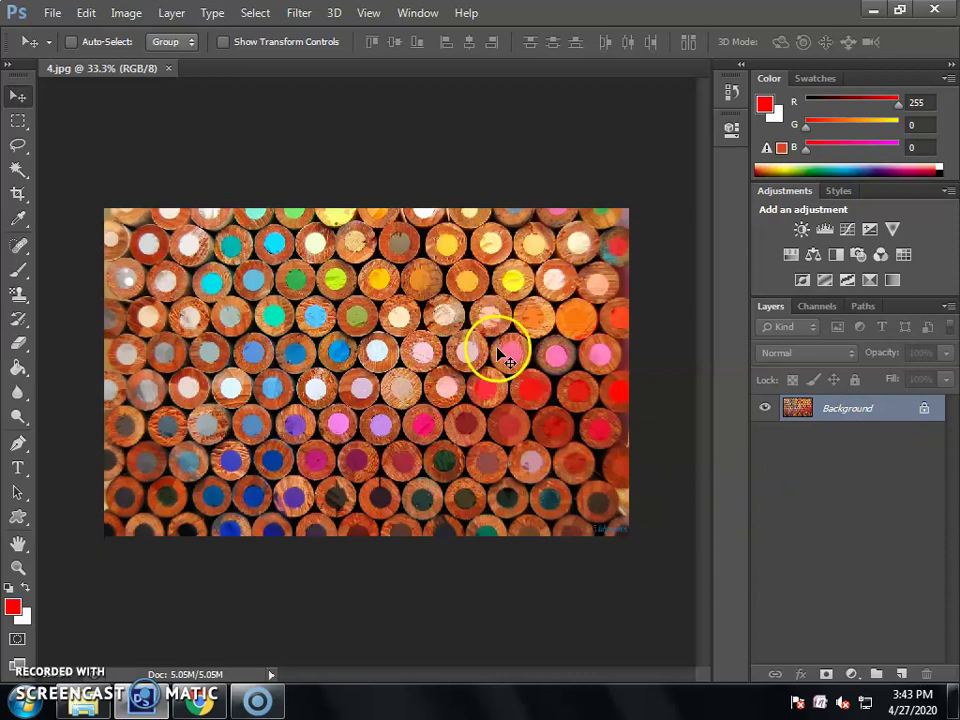
Step: Convert the locked Background into an editable layer named Layer 0
double_click(852, 419)
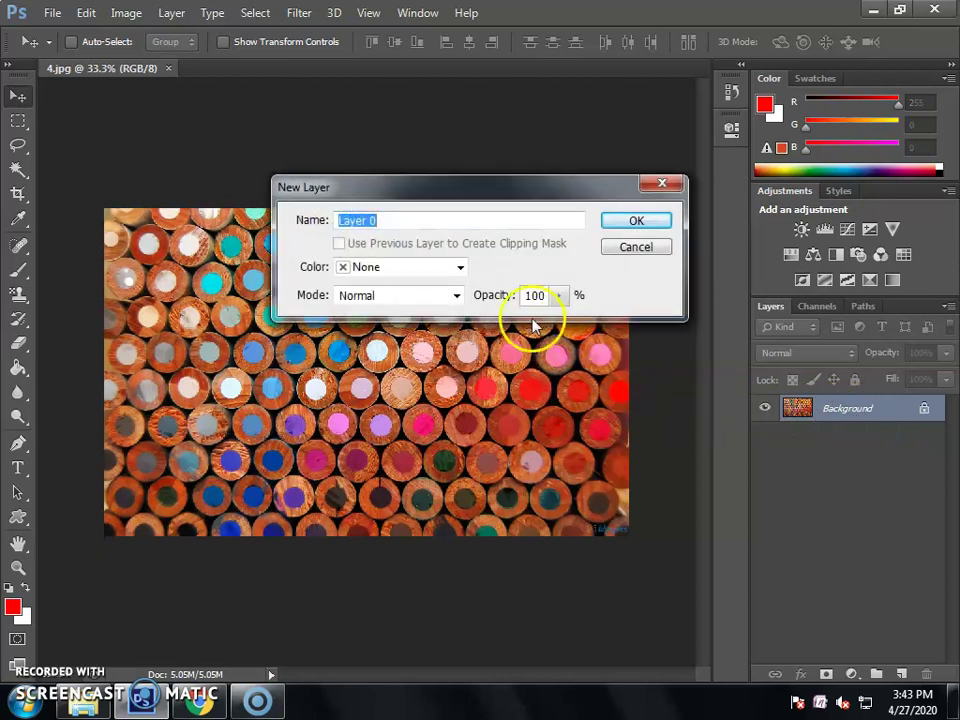
left_click(620, 224)
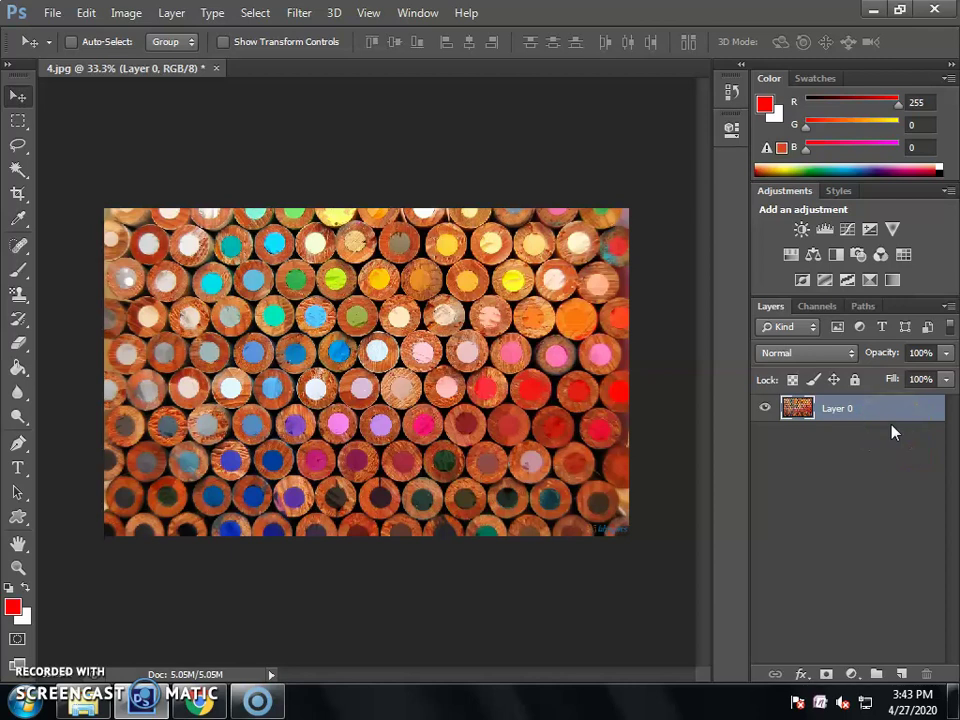
left_click(444, 246)
left_click(111, 300)
left_click(268, 405)
left_click(381, 419)
left_click(240, 236)
left_click(253, 273)
left_click(253, 253)
left_click(275, 389)
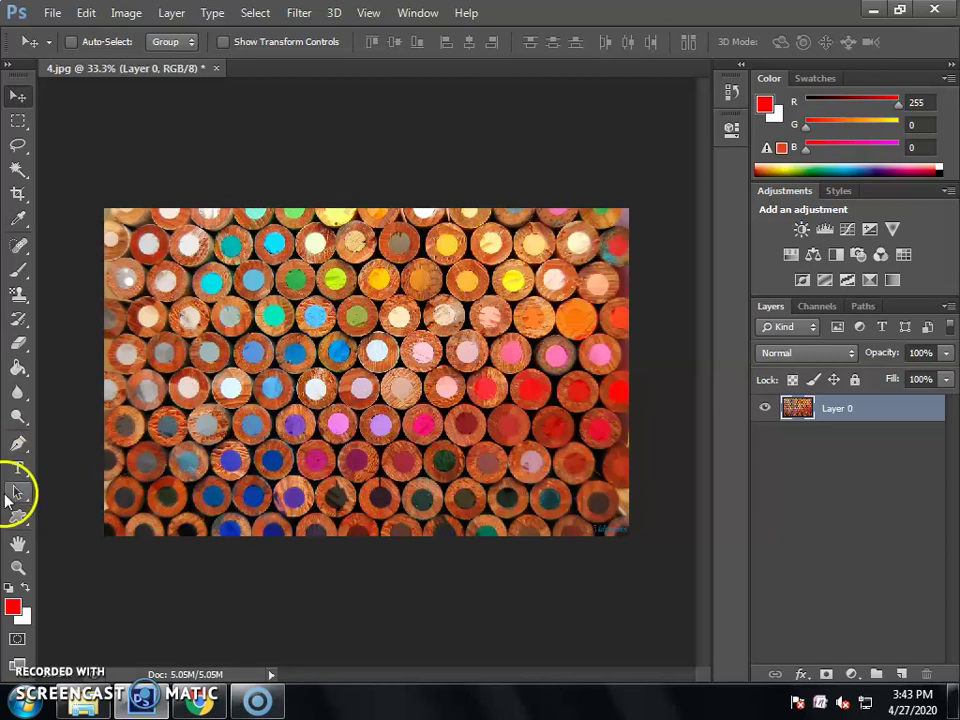
Step: Set the foreground colour to white (ffffff) and the background colour to black (000000)
left_click(13, 607)
left_click(240, 170)
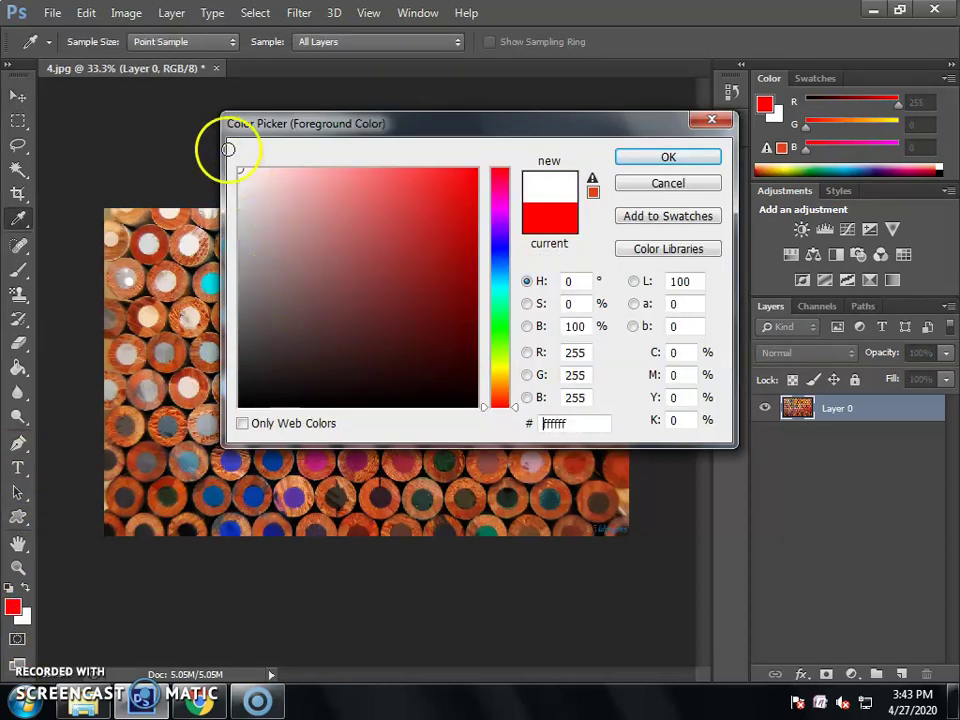
left_click(668, 160)
left_click(22, 616)
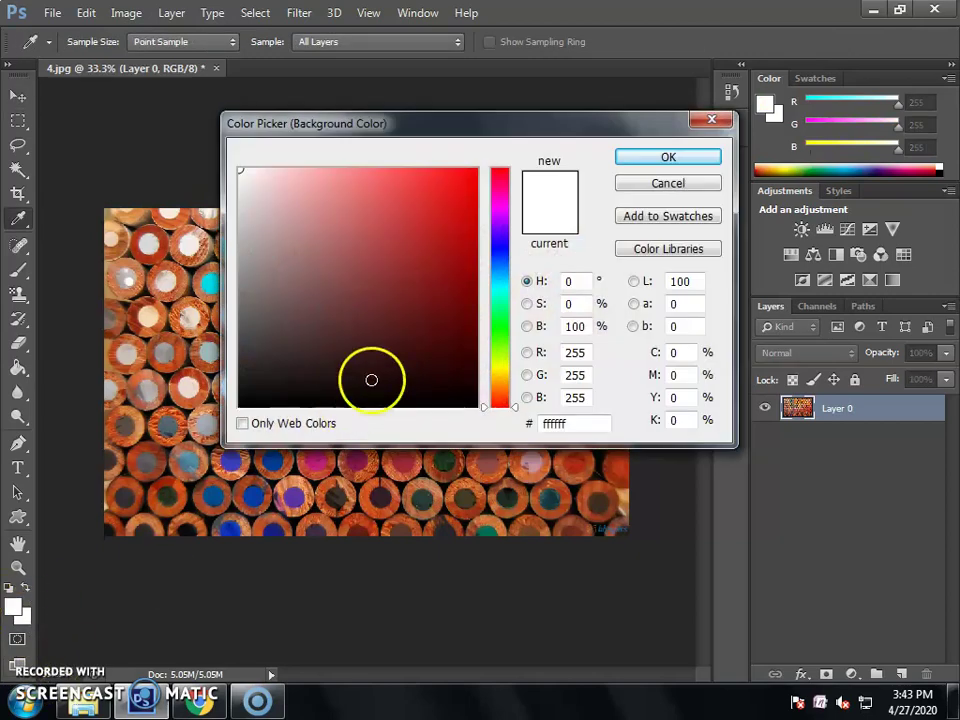
left_click_drag(371, 380, 336, 426)
left_click(660, 157)
key("v")
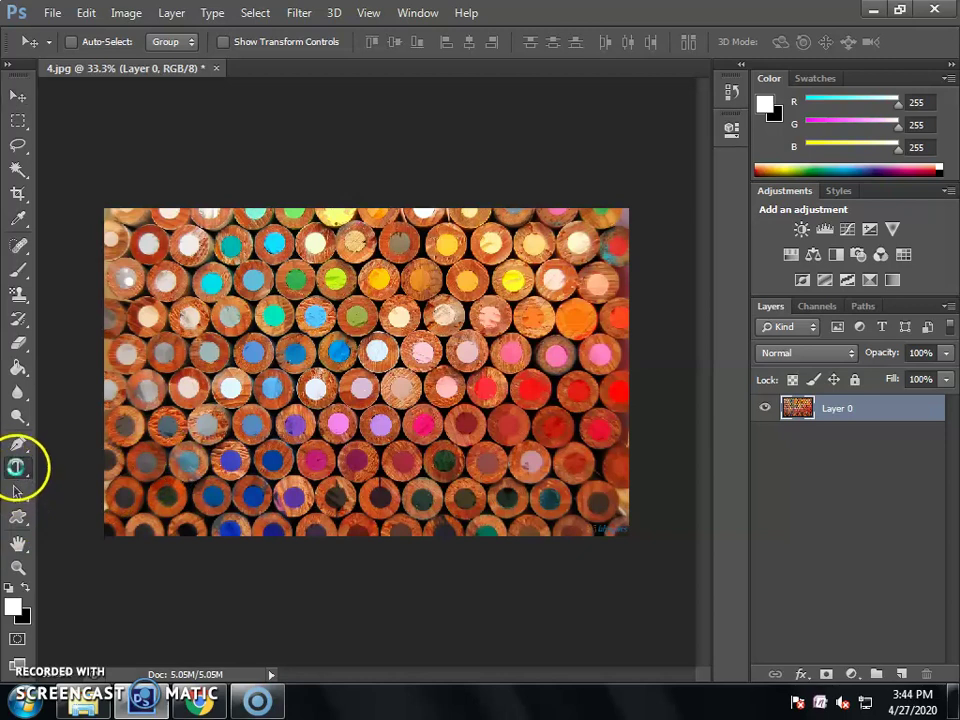
left_click(17, 468)
Step: Set the Type options to Snap ITC font, 100 pt size and Strong anti-aliasing
right_click(28, 482)
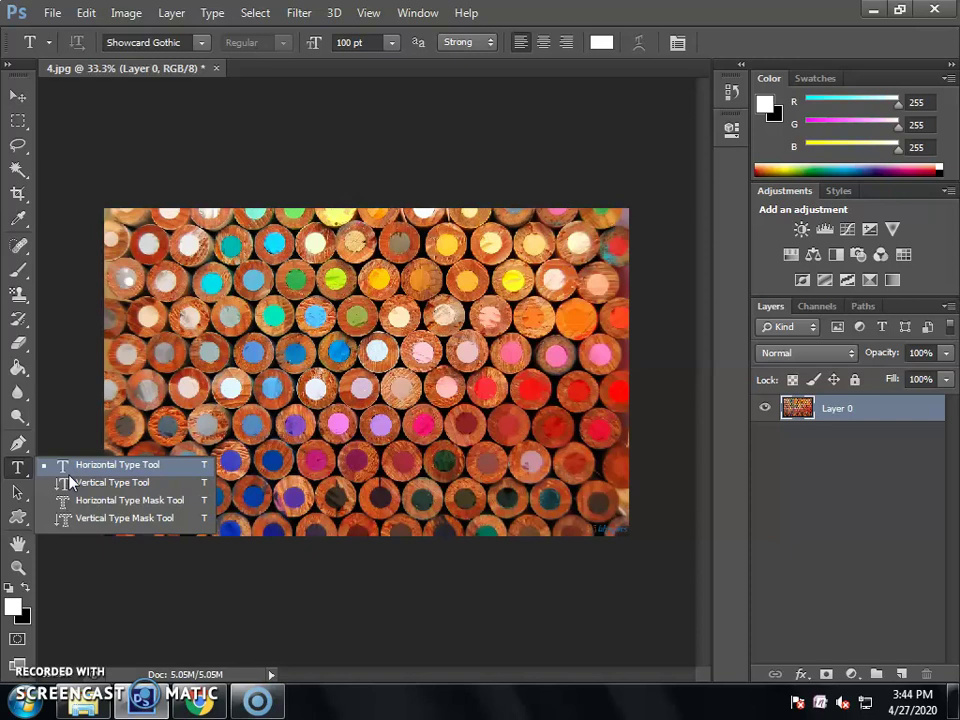
key("Escape")
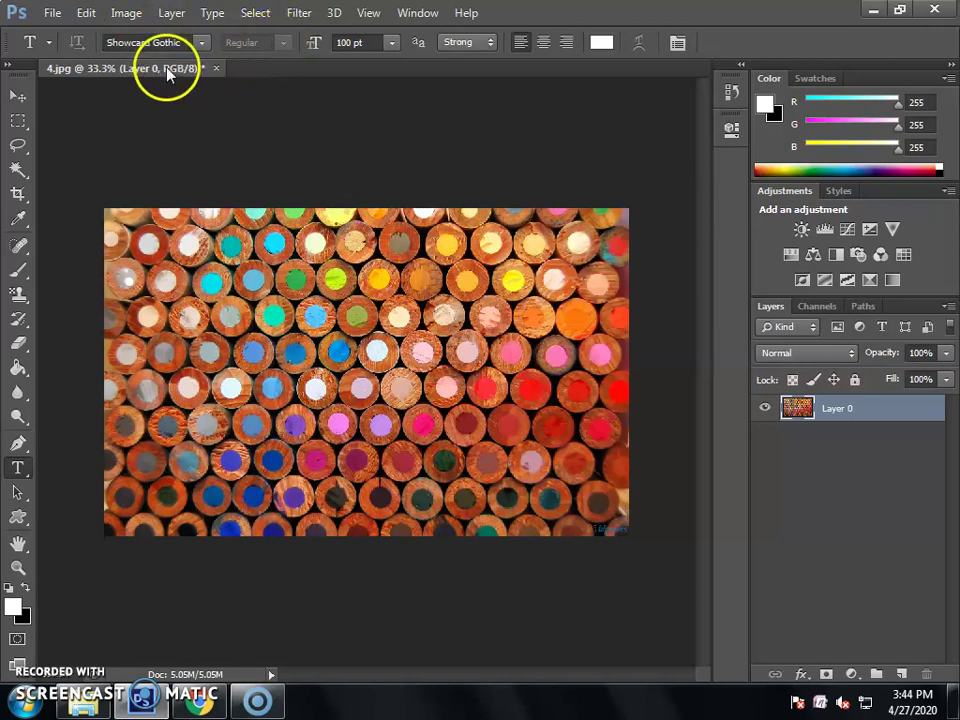
left_click(202, 43)
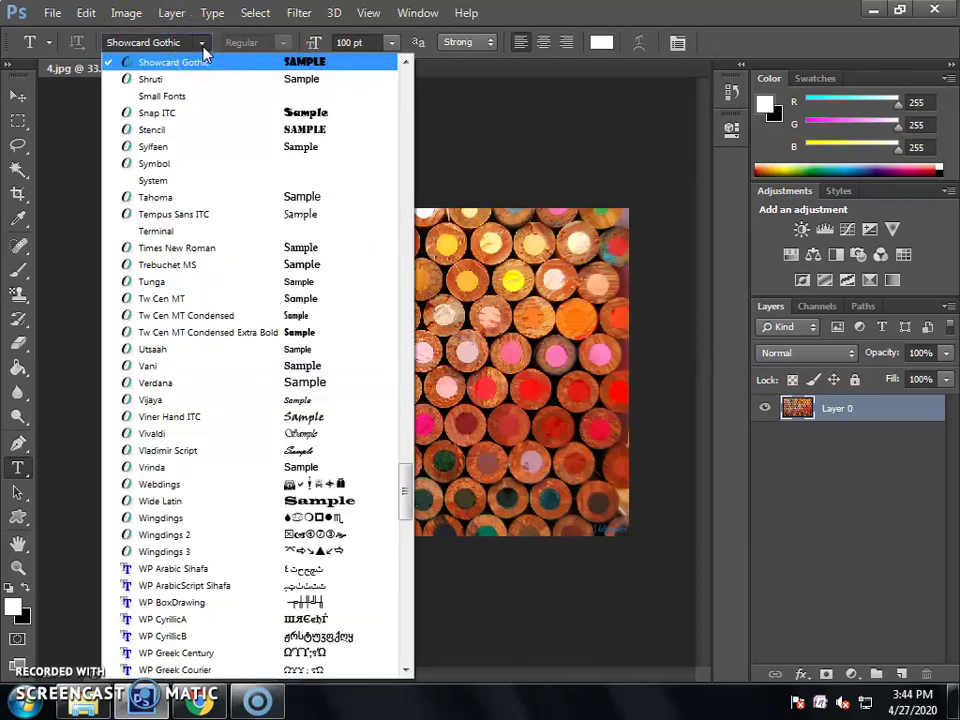
left_click_drag(204, 62, 225, 112)
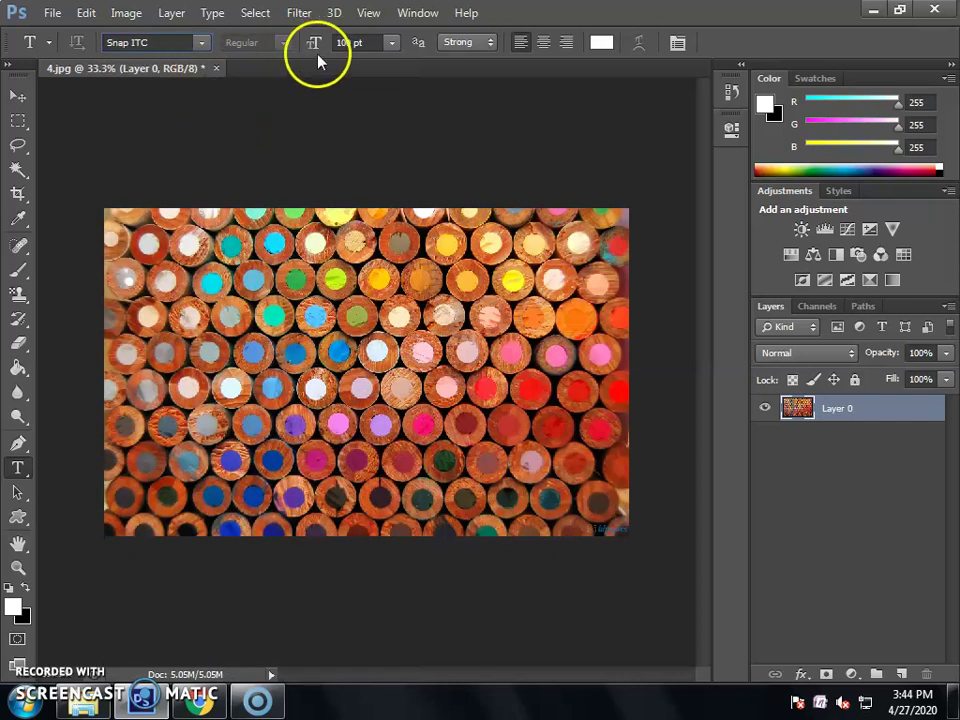
left_click(392, 43)
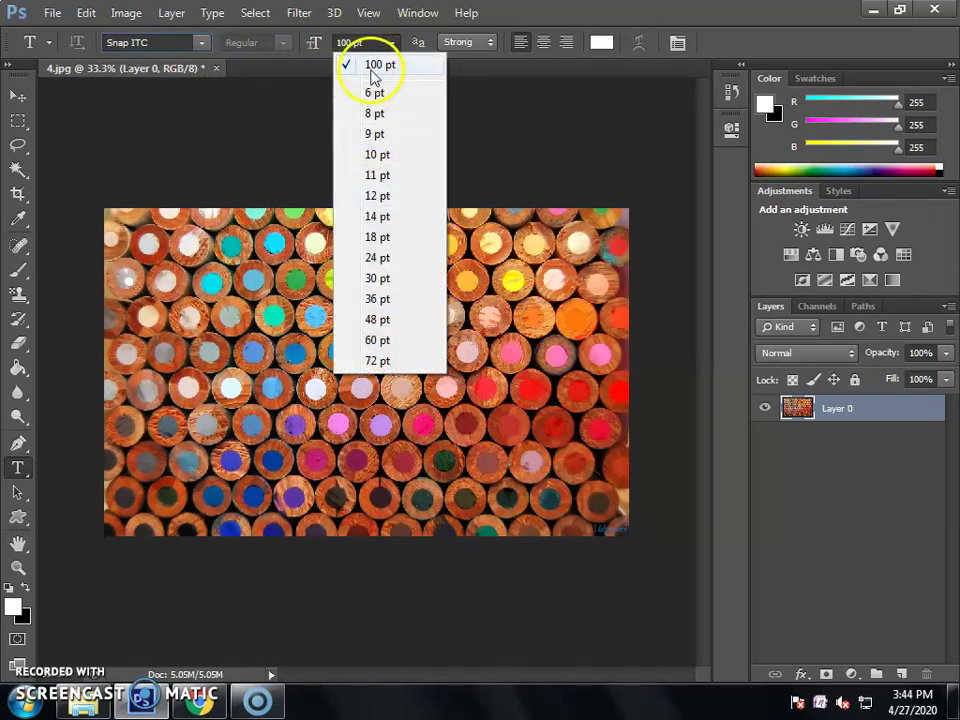
left_click(372, 66)
left_click(468, 43)
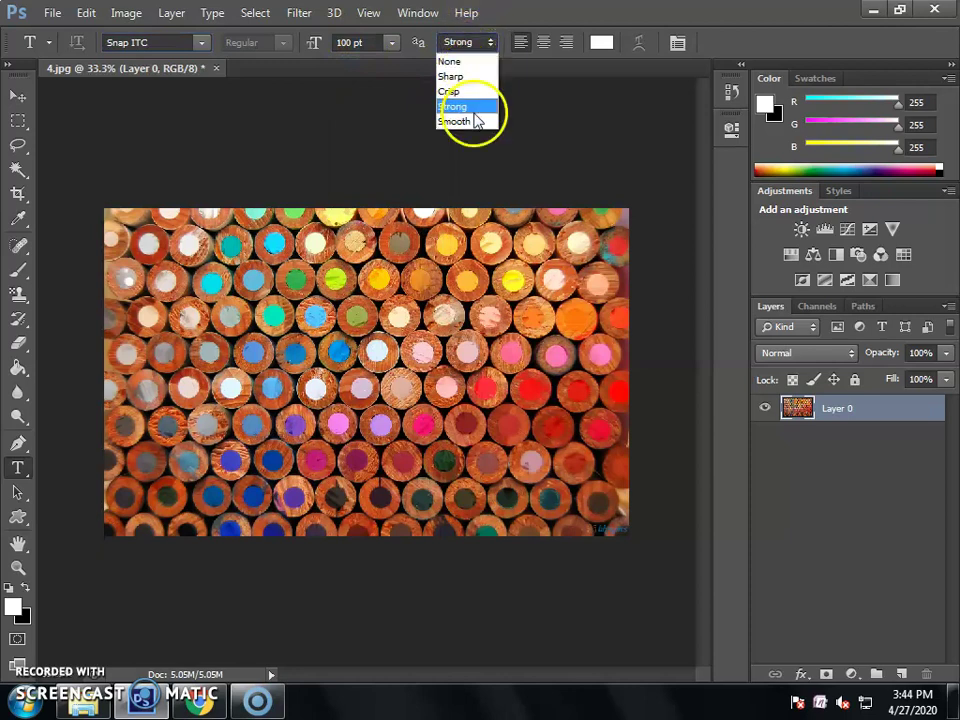
left_click(458, 107)
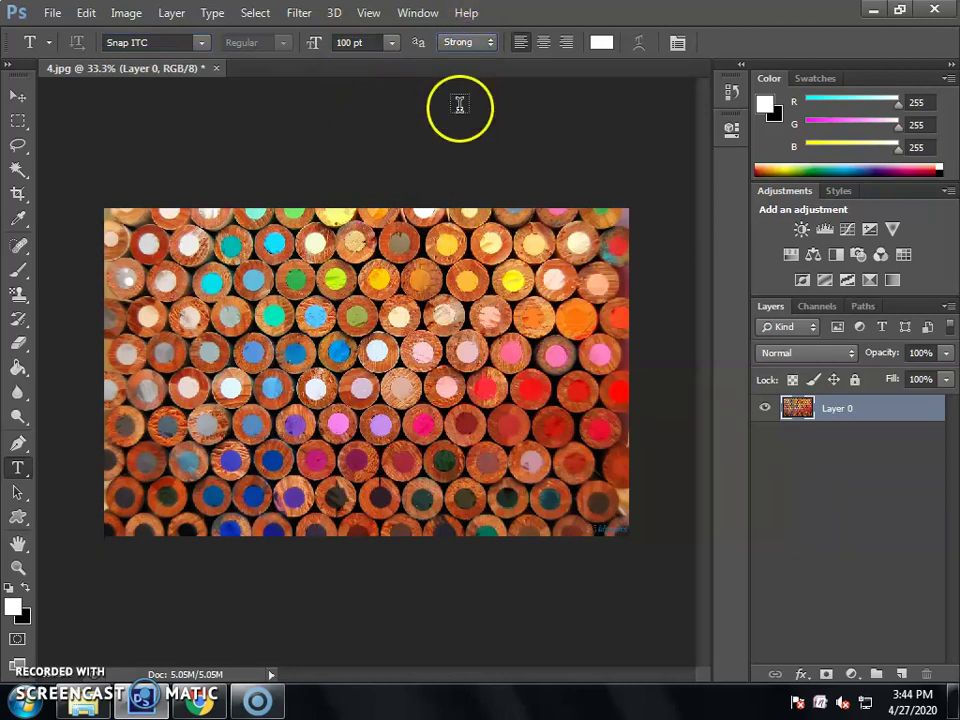
Step: Make the text colour white and start a text layer on the photo's left side
left_click(600, 45)
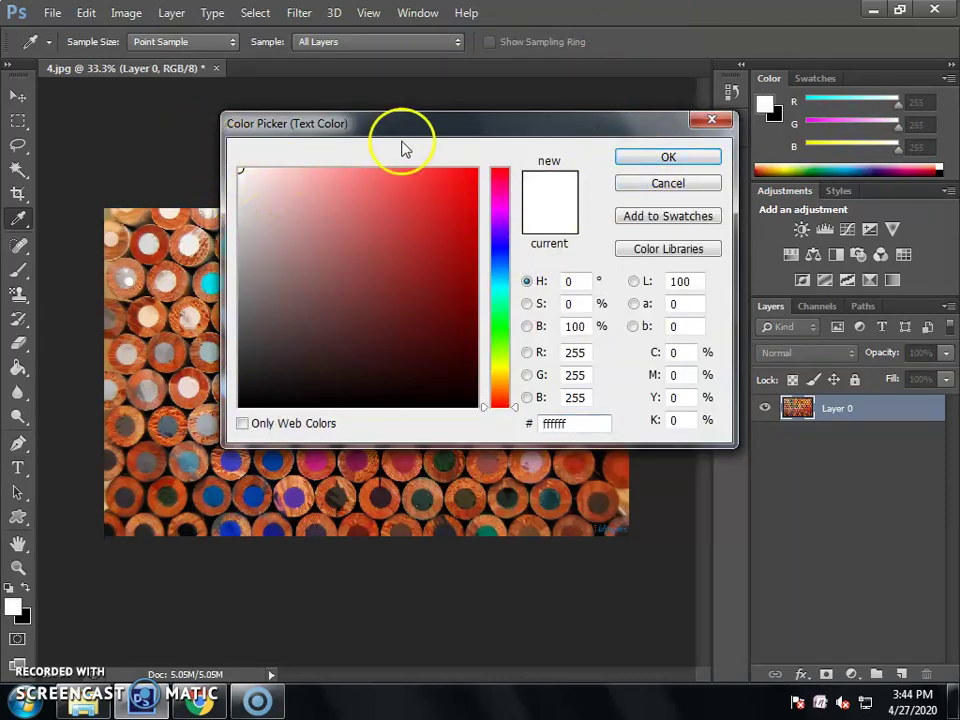
left_click(645, 157)
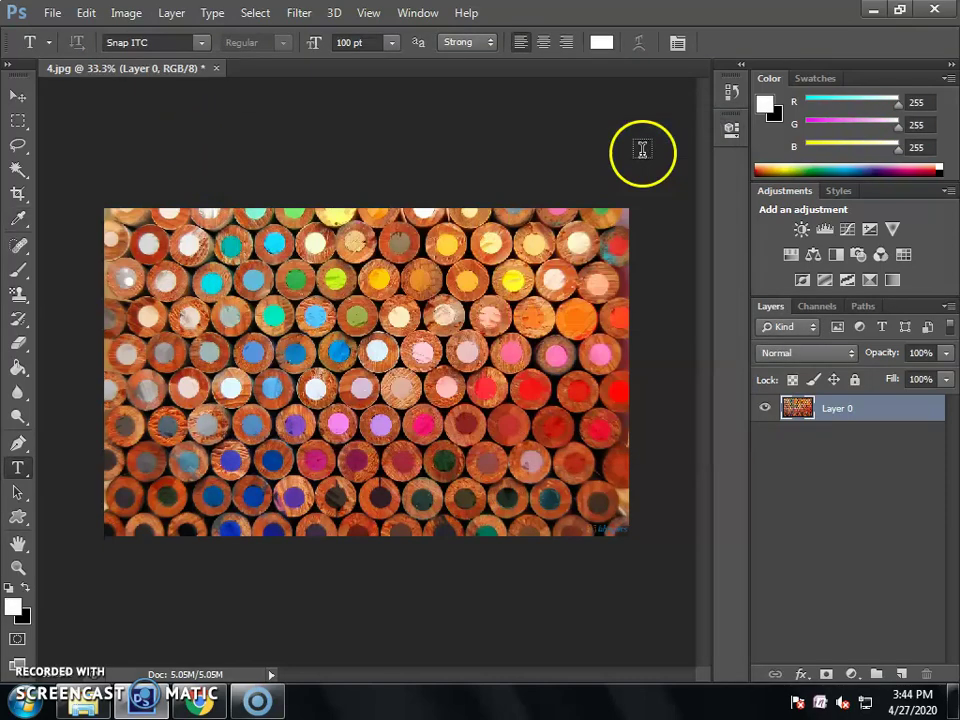
left_click(145, 378)
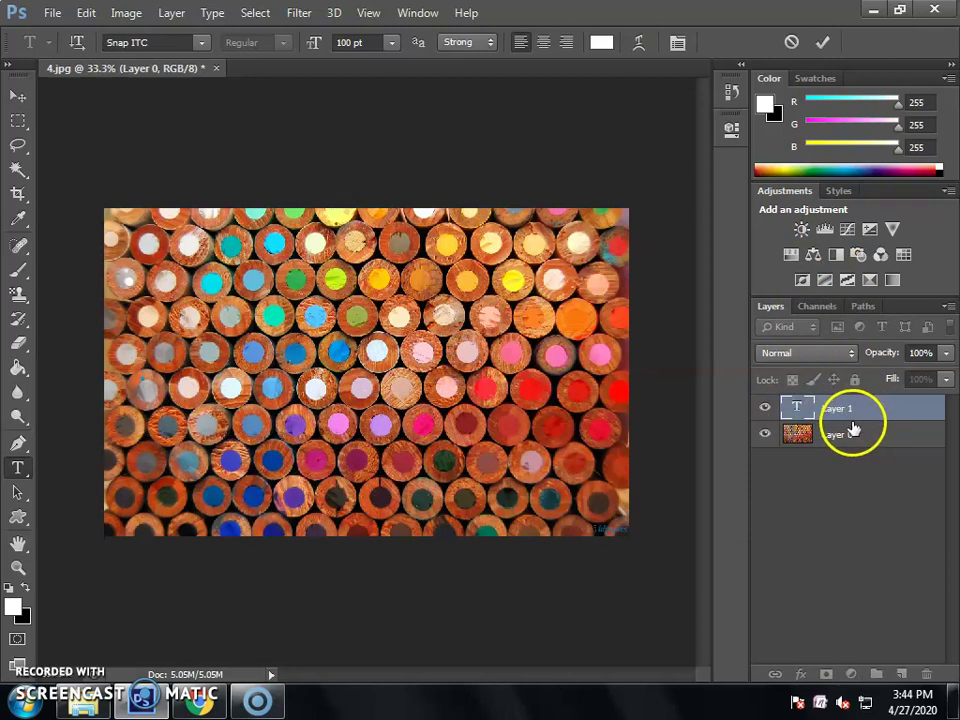
Step: Type 'SAHIL' on the first line and 'ORGANIZATION' on the second
left_click(660, 268)
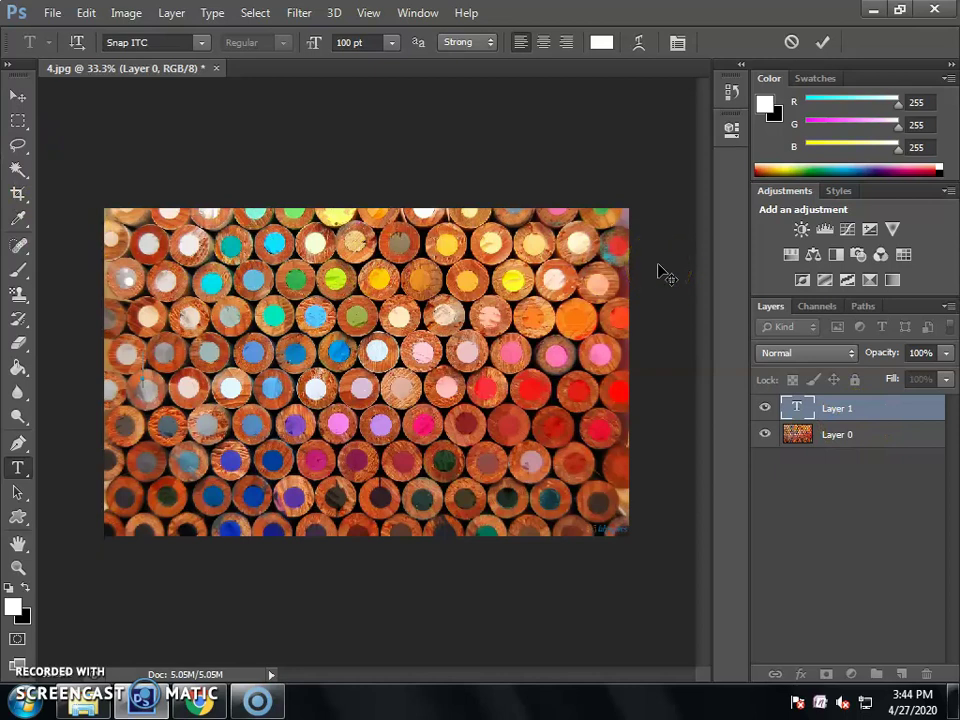
type("SA")
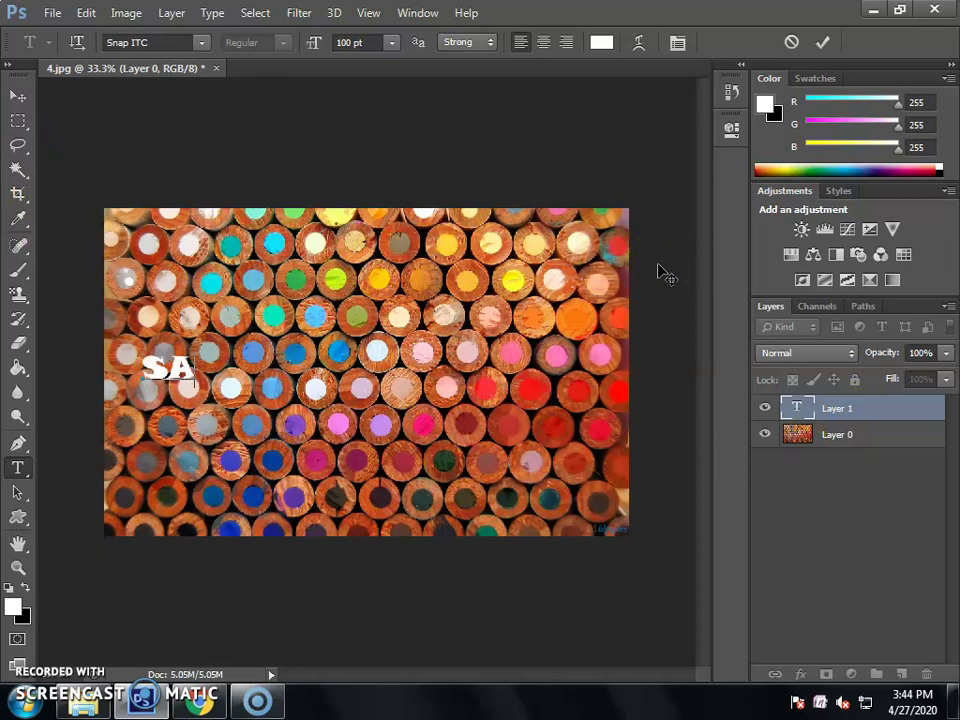
type("HIL")
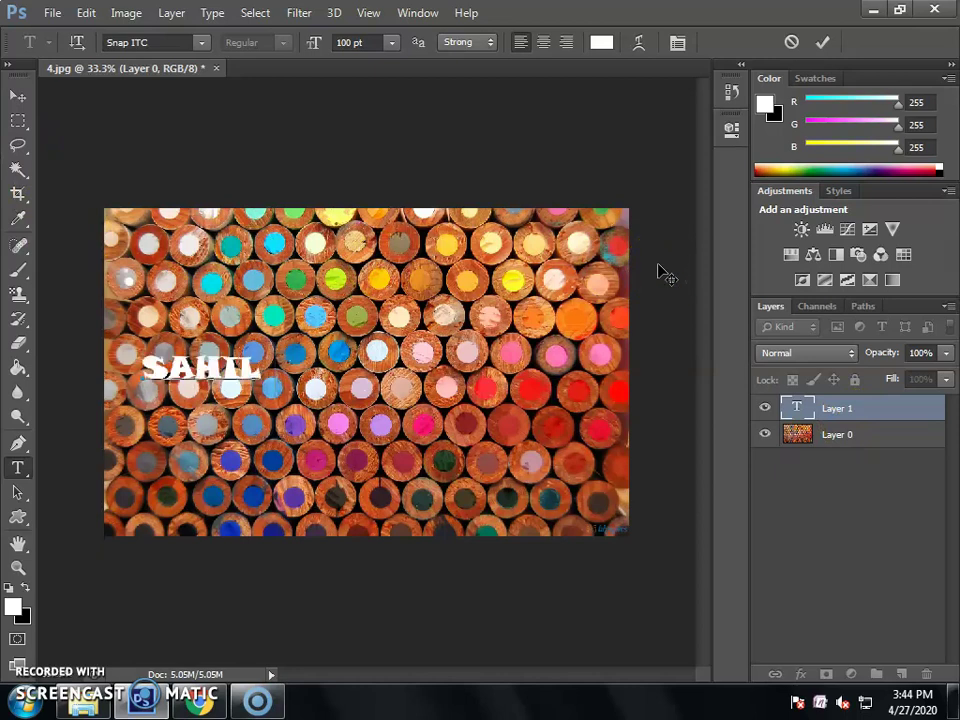
type(" OR")
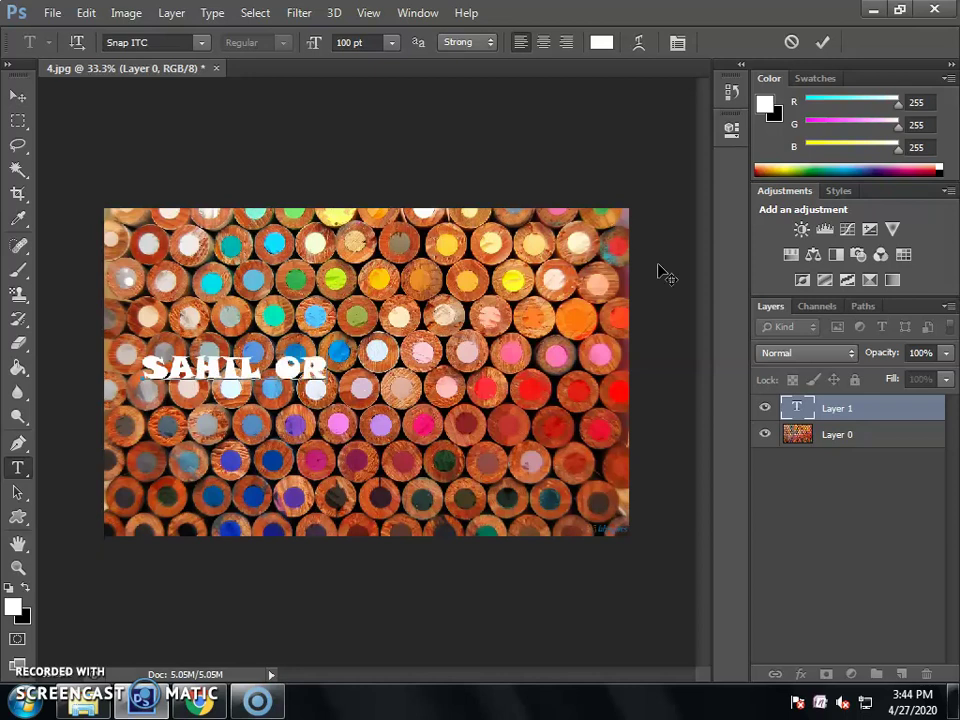
key("BackSpace")
key("BackSpace")
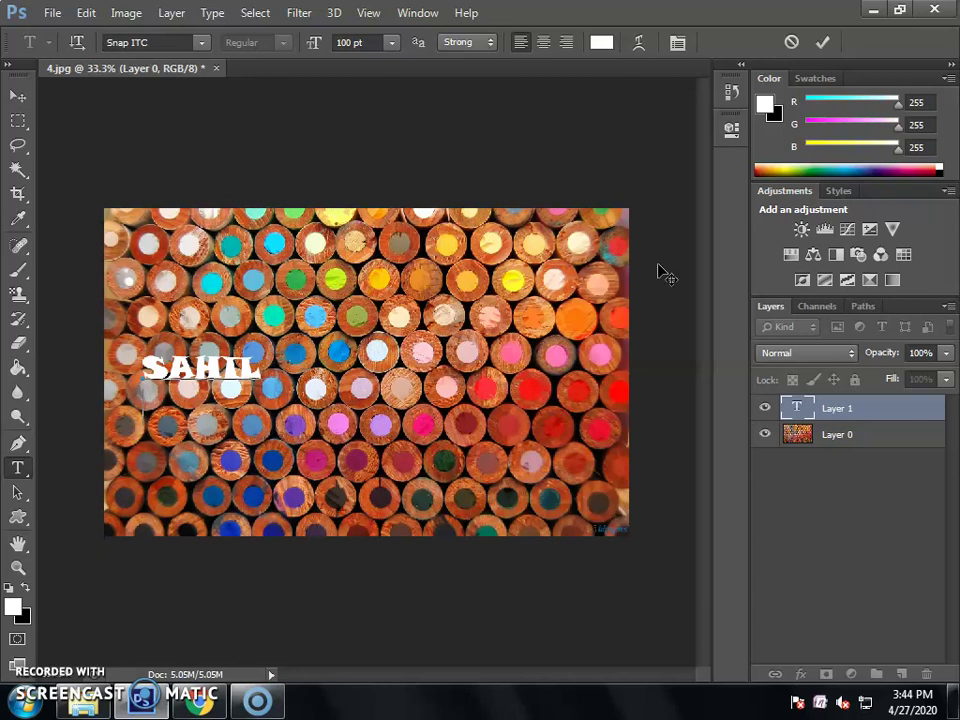
key("Return")
type("ORGAN")
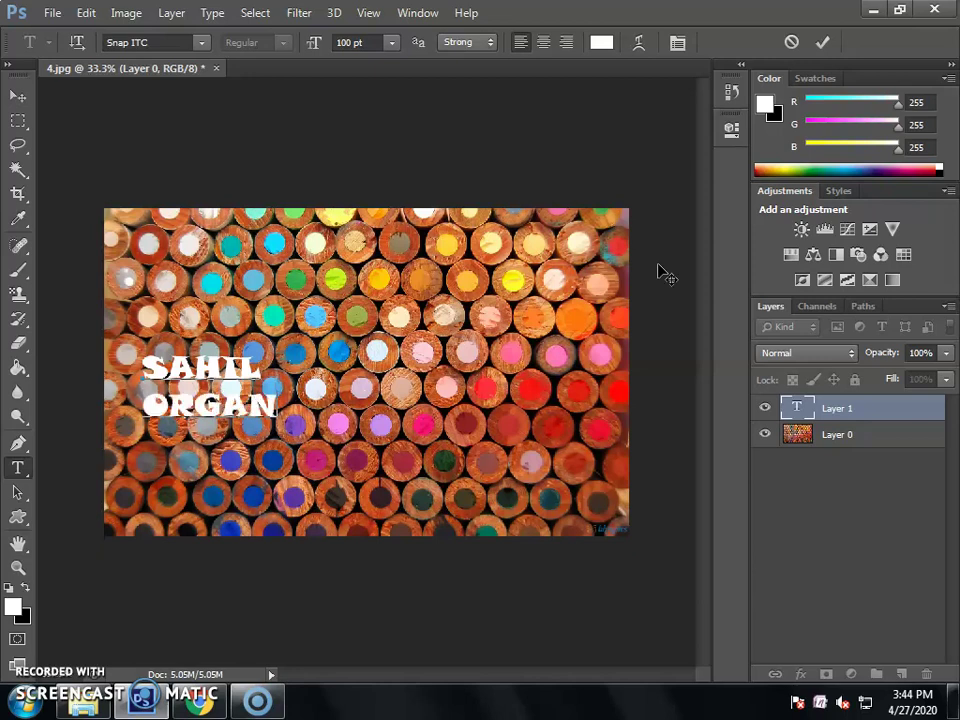
type("IZATION")
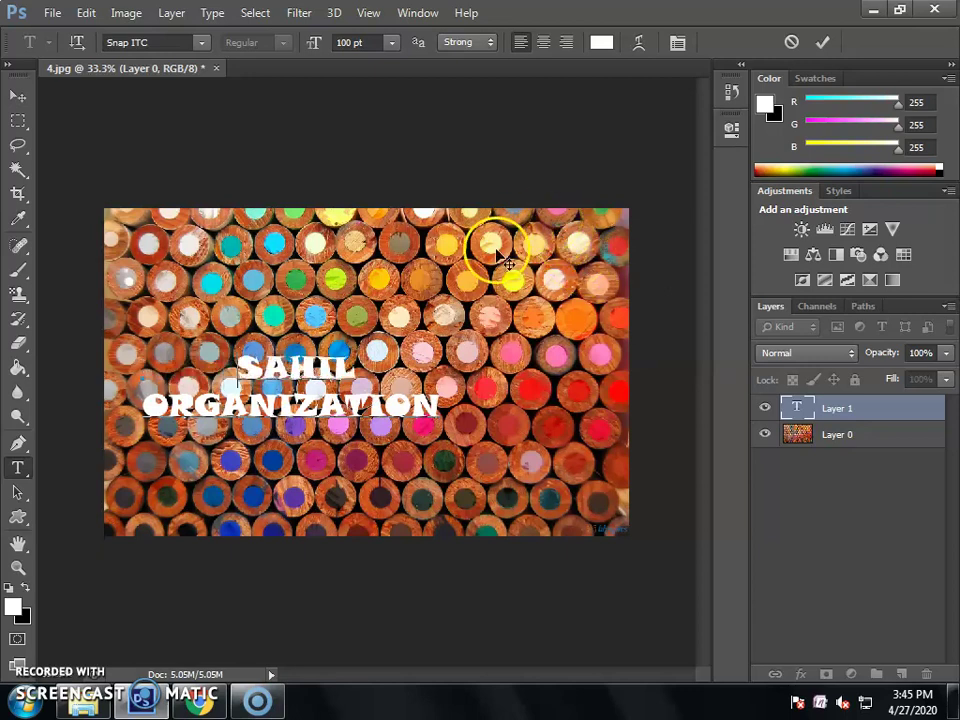
Step: Commit the title, shift it right, and free-transform it to stretch across the whole photo
left_click(17, 100)
left_click_drag(330, 405, 403, 410)
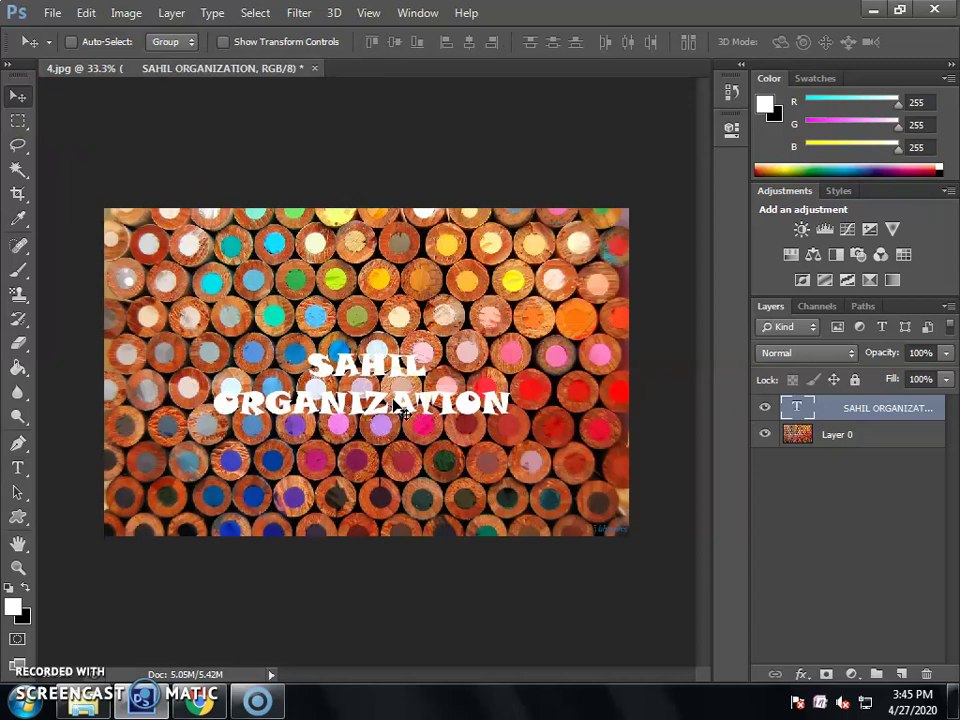
key("ctrl+t")
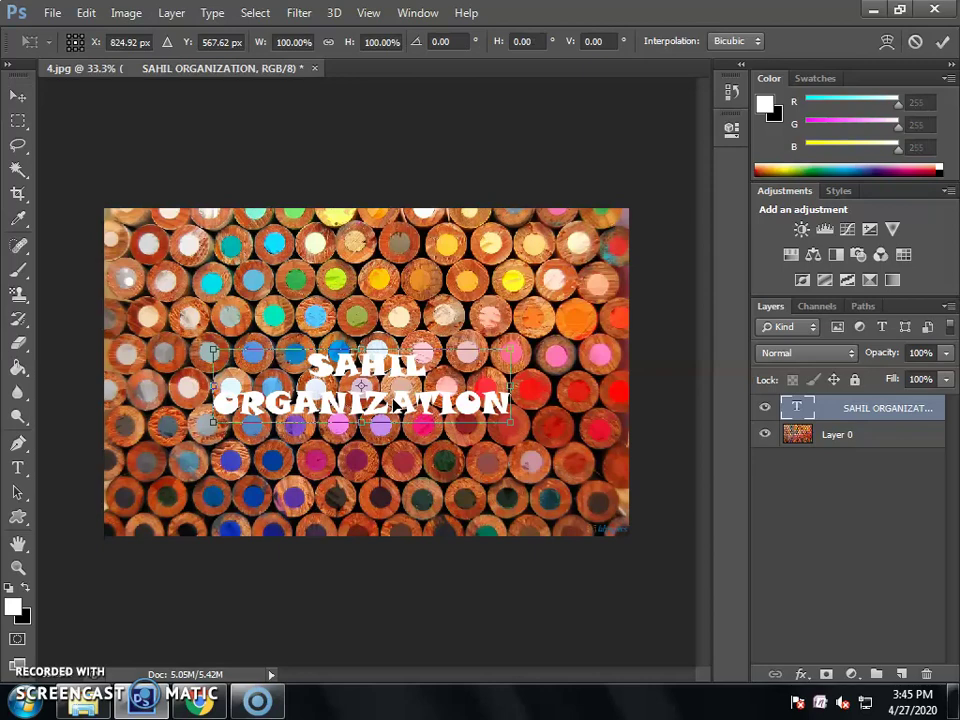
left_click(508, 421)
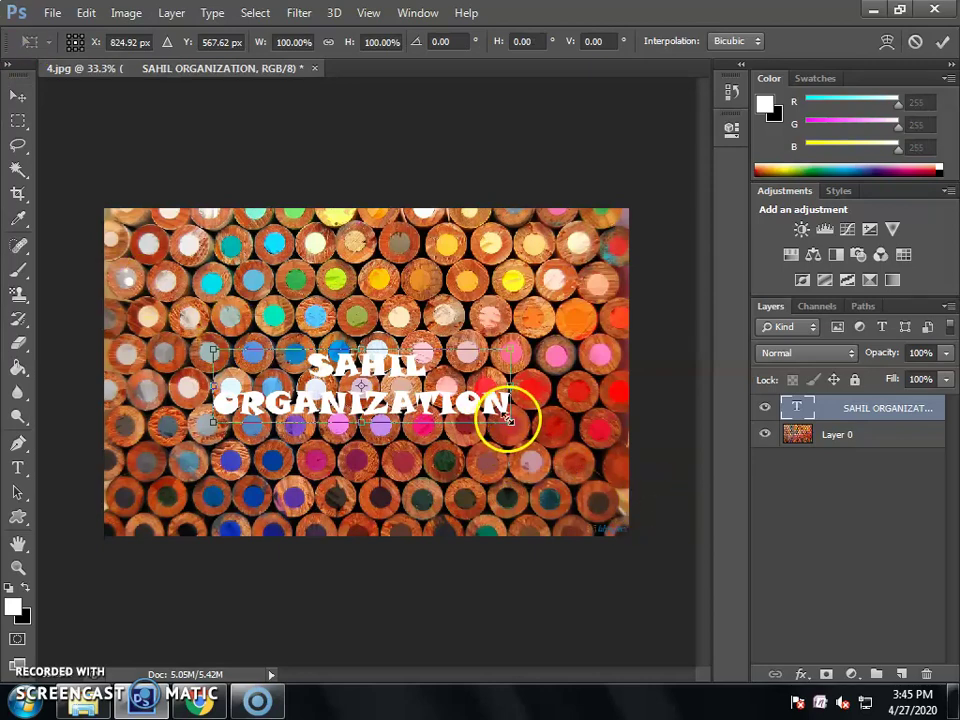
left_click_drag(508, 421, 619, 532)
left_click_drag(390, 480, 321, 354)
left_click_drag(339, 405, 364, 497)
left_click_drag(568, 347, 634, 349)
left_click_drag(157, 349, 108, 362)
left_click_drag(367, 490, 380, 534)
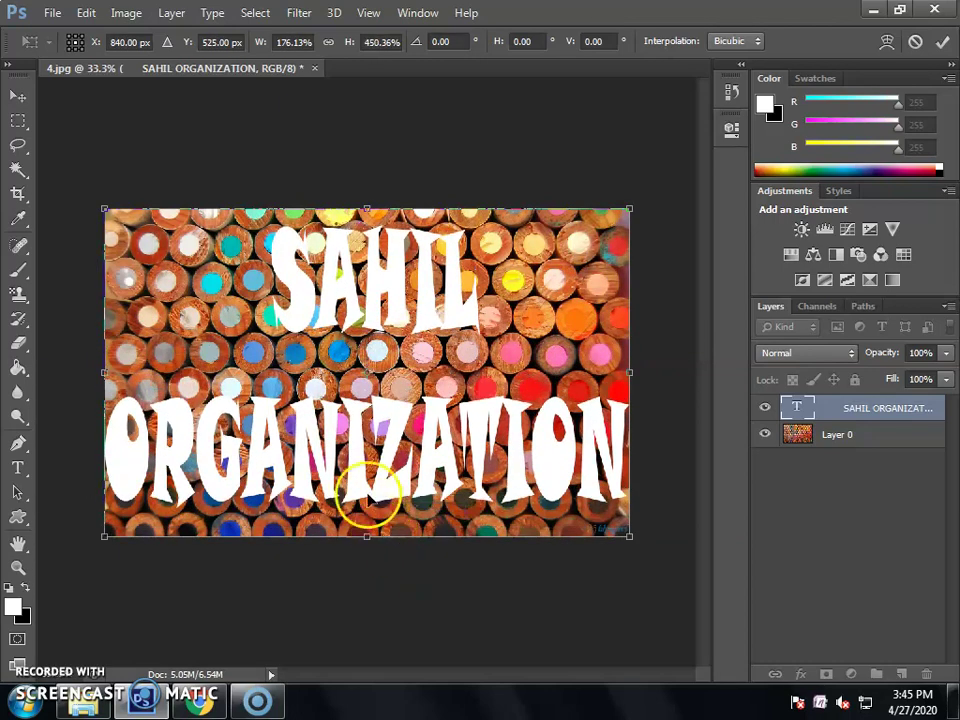
key("Return")
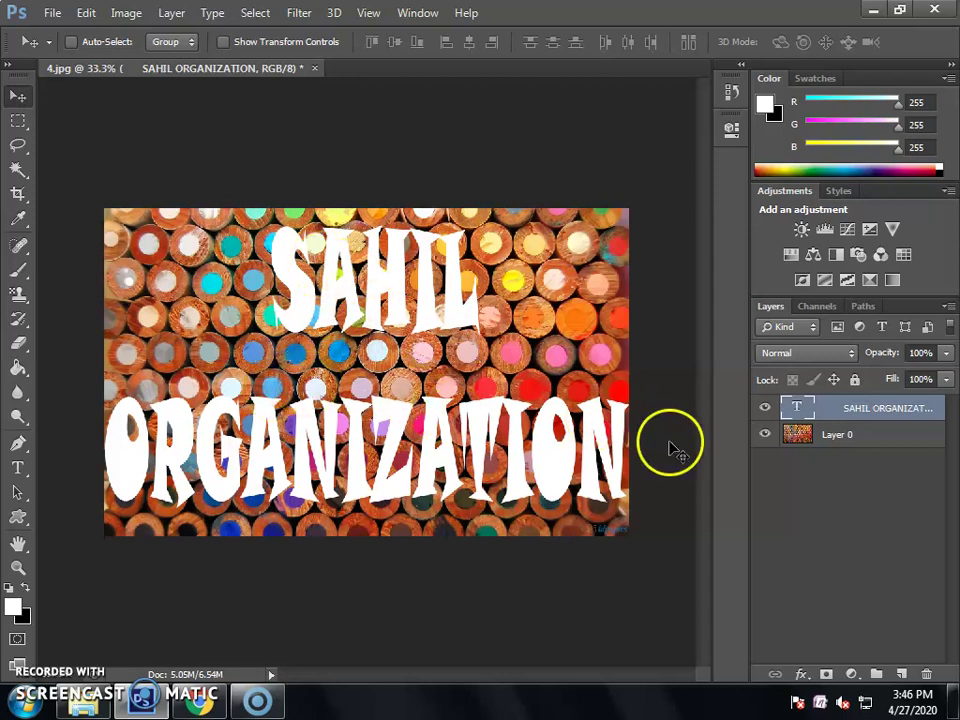
left_click_drag(879, 398, 800, 418)
Step: Load the lettering as a selection and set the title layer's Blending Options mode to Multiply
left_click(797, 410, "ctrl")
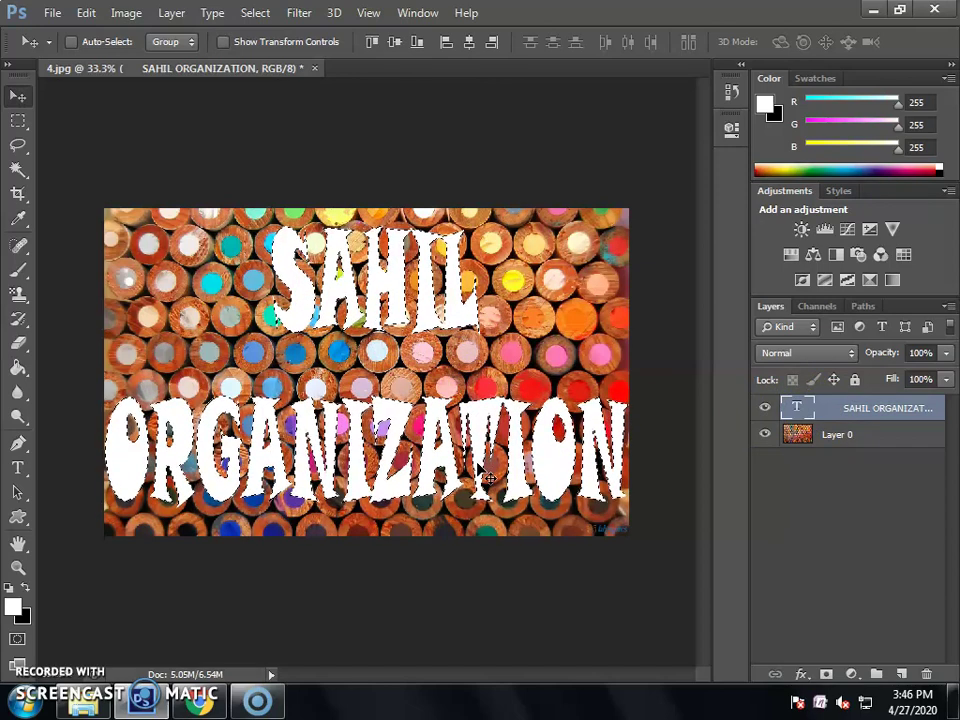
mouse_move(810, 429)
left_mouse_down()
mouse_move(814, 403)
mouse_move(813, 418)
left_mouse_up()
right_click(813, 416)
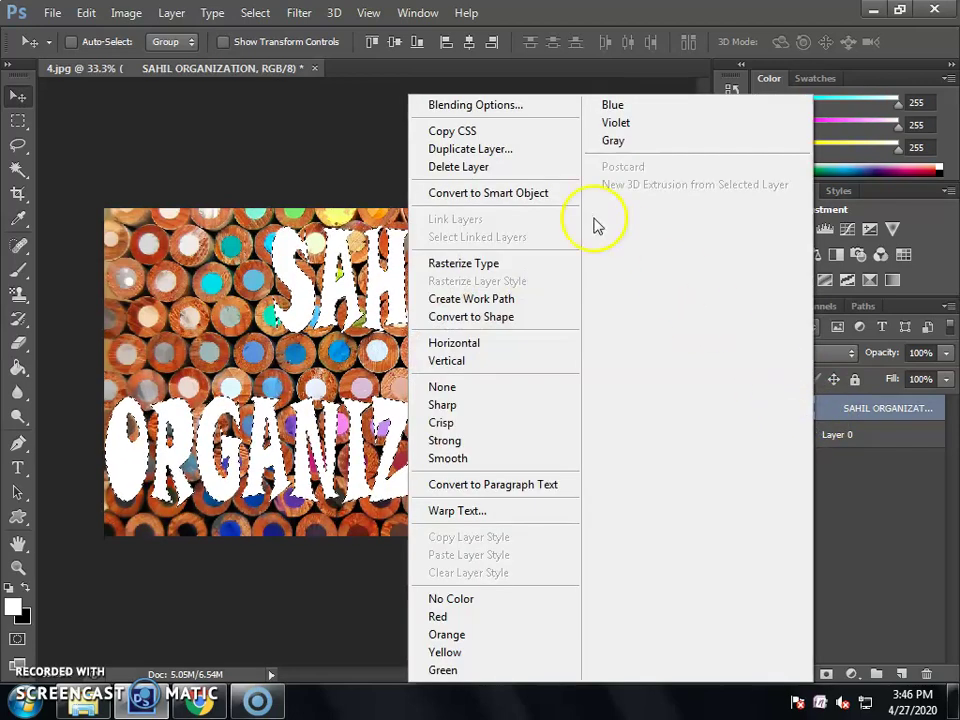
left_click(508, 118)
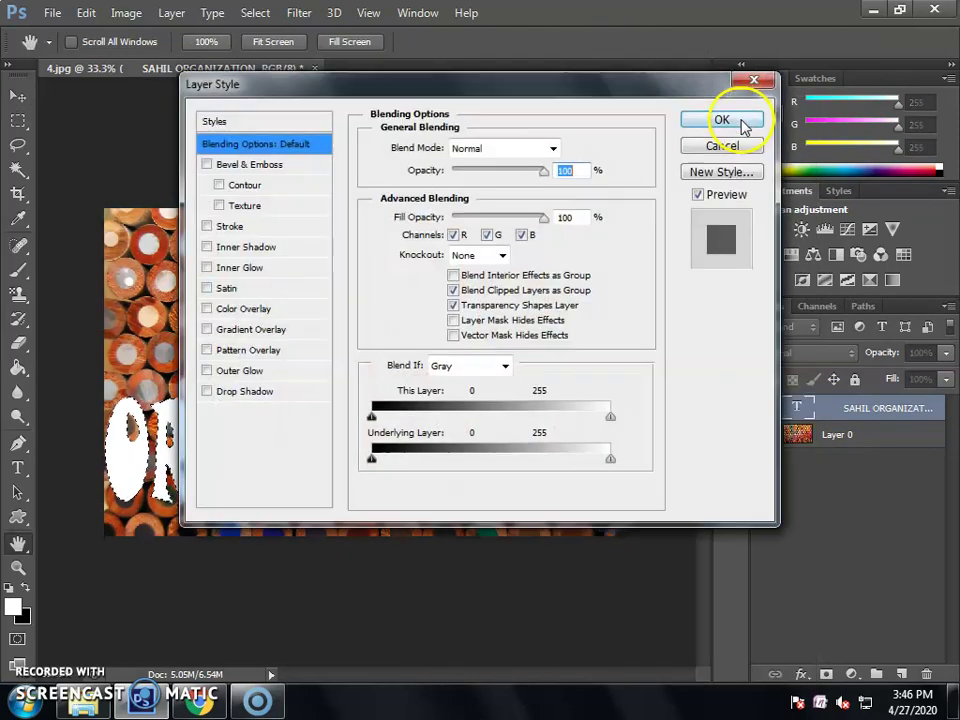
left_click_drag(509, 88, 655, 95)
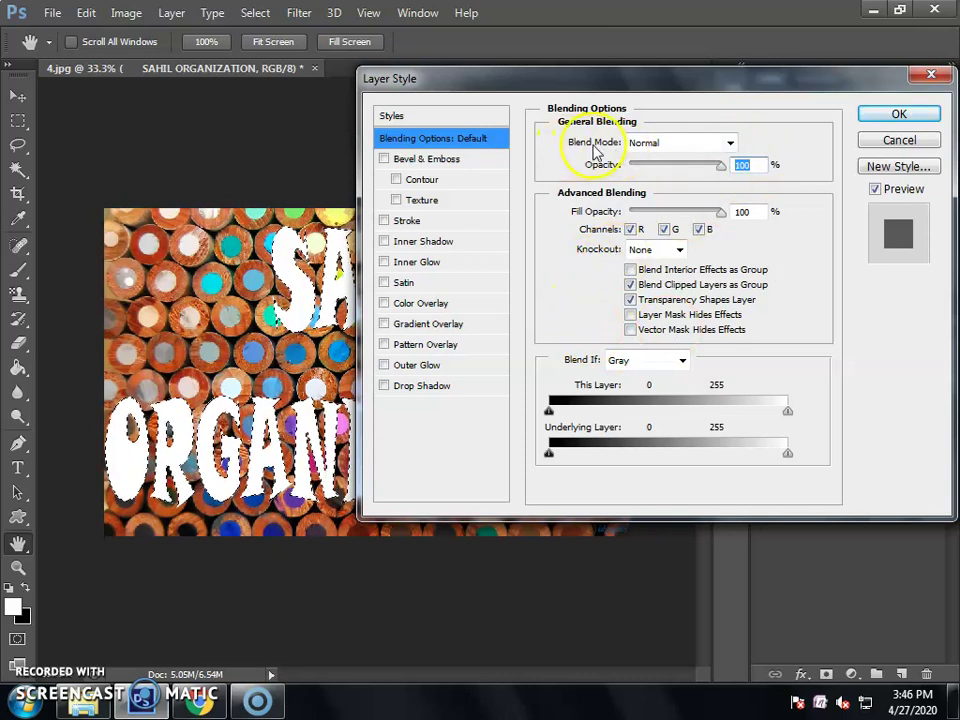
left_click(684, 150)
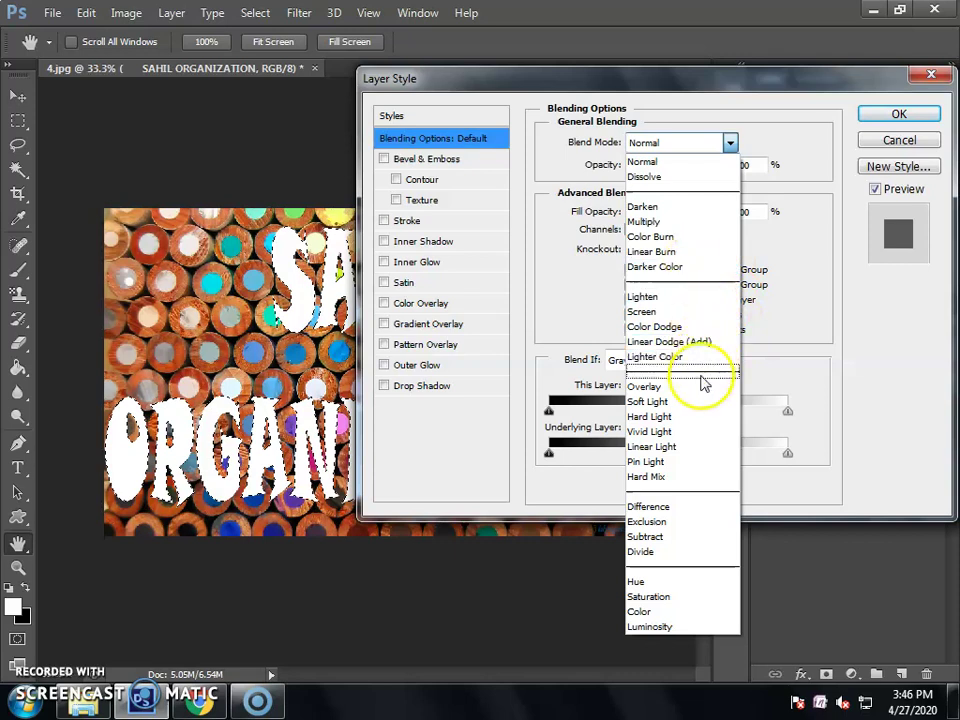
left_click(671, 223)
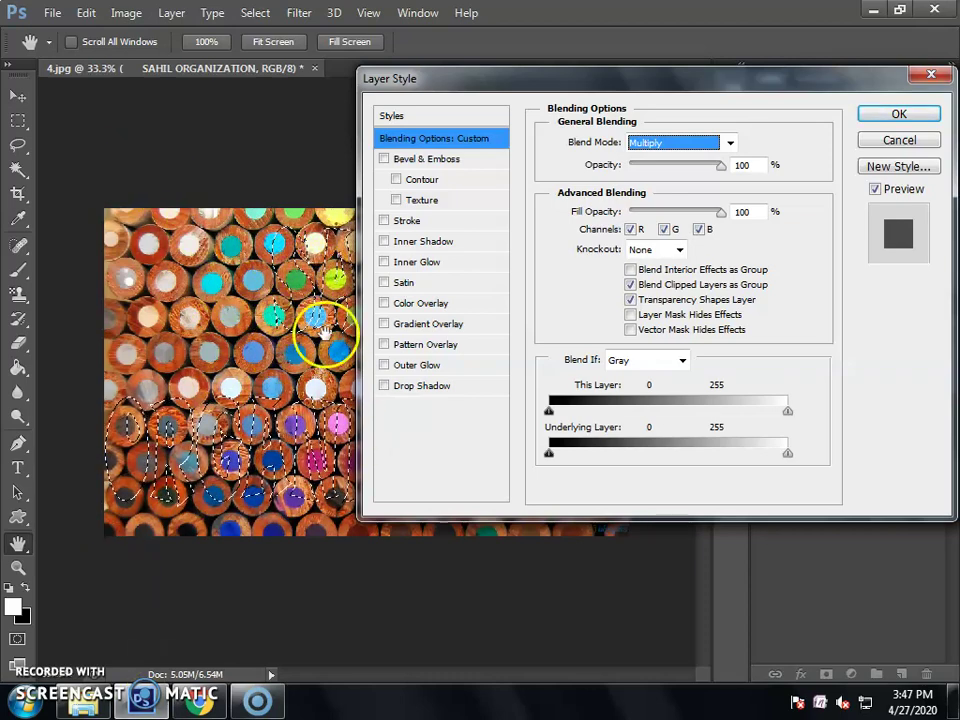
Step: Check Inner Shadow, Inner Glow, Outer Glow, Drop Shadow and Stroke, and show the Stroke settings
left_click(428, 242)
left_click(433, 264)
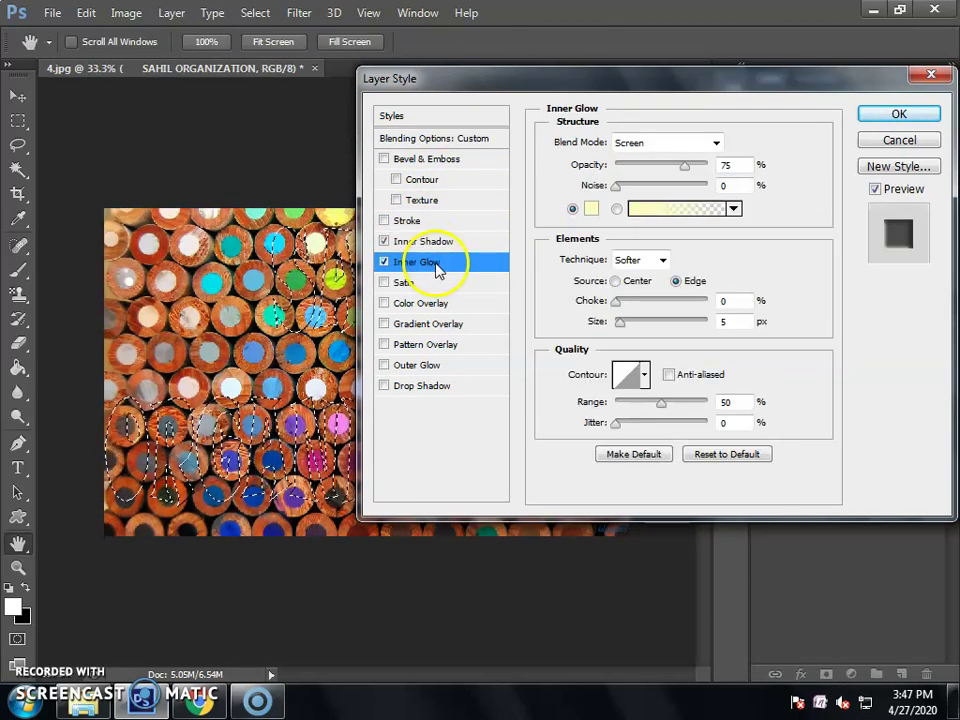
left_click(433, 366)
left_click(440, 388)
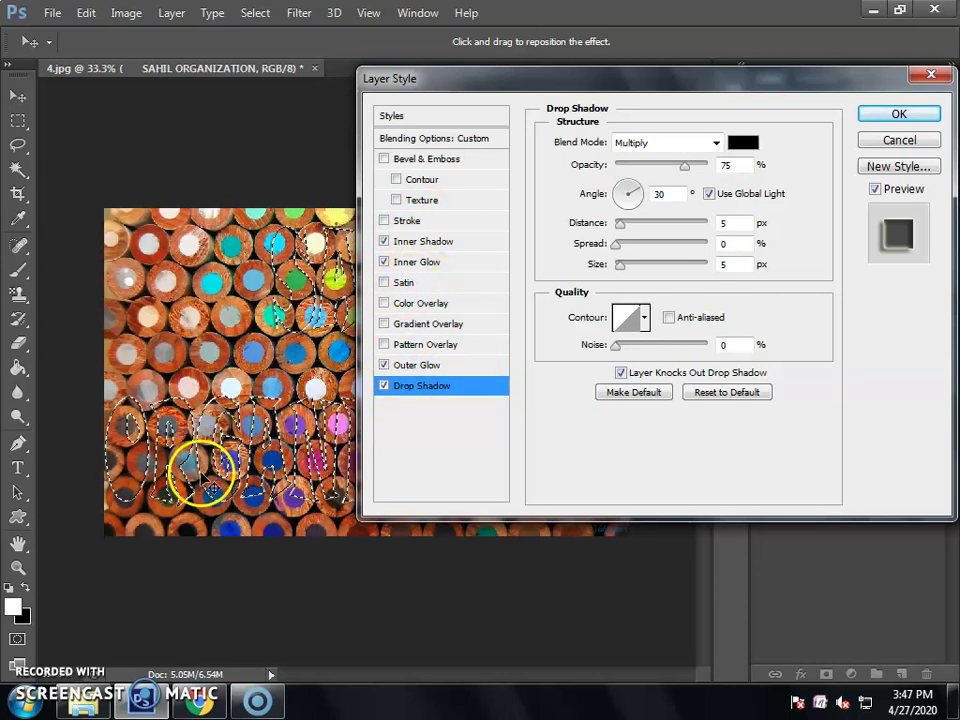
left_click(383, 241)
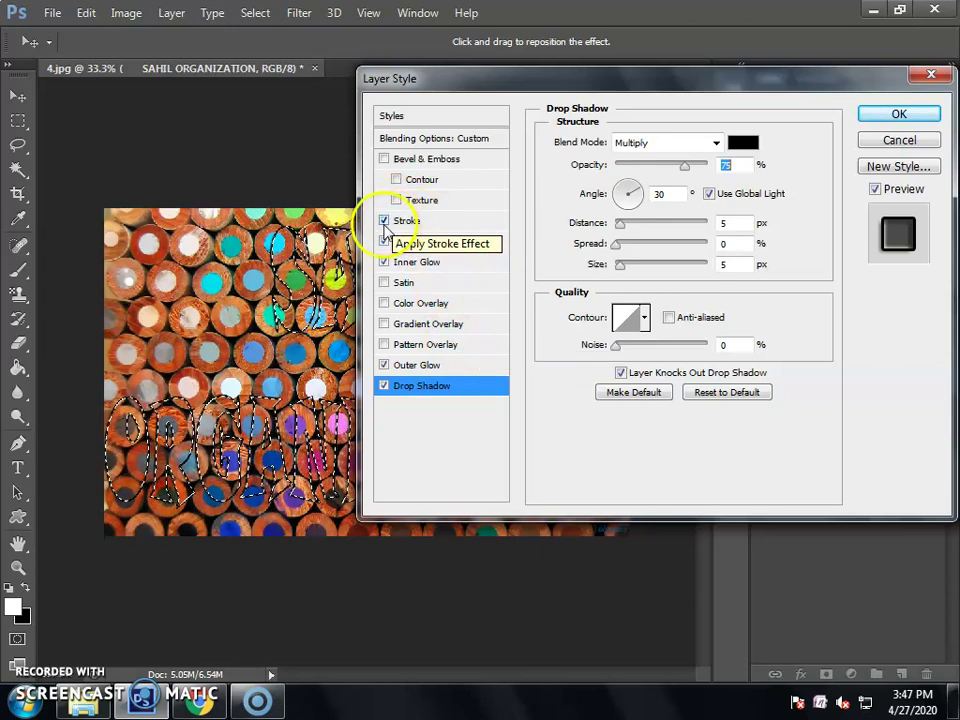
left_click(440, 224)
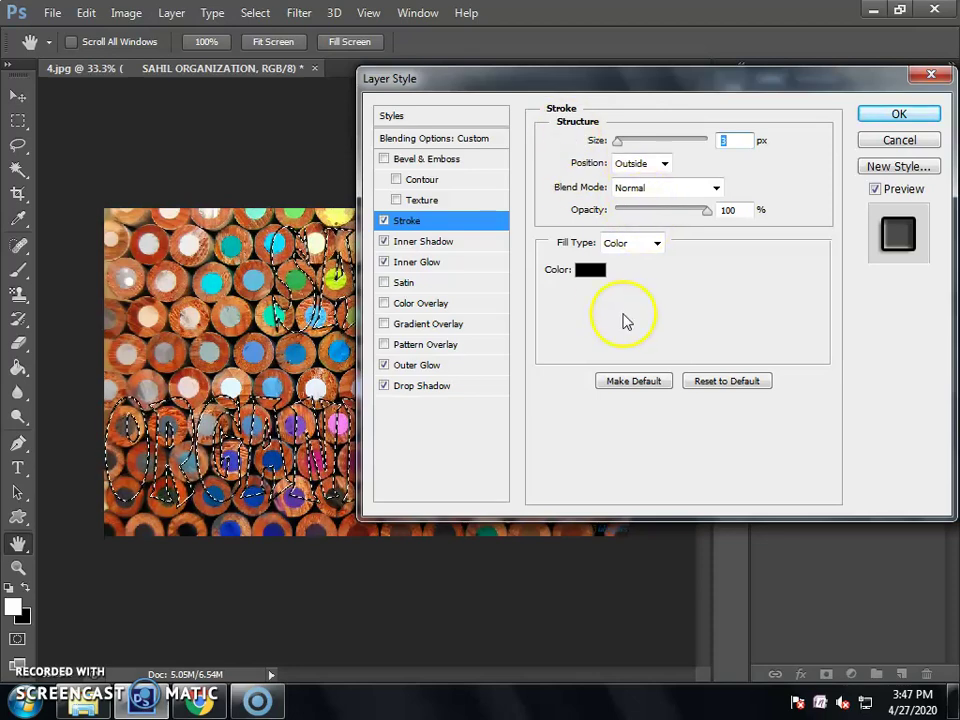
Step: Confirm the stroke colour and keep the stroke positioned outside the letters
left_click(592, 272)
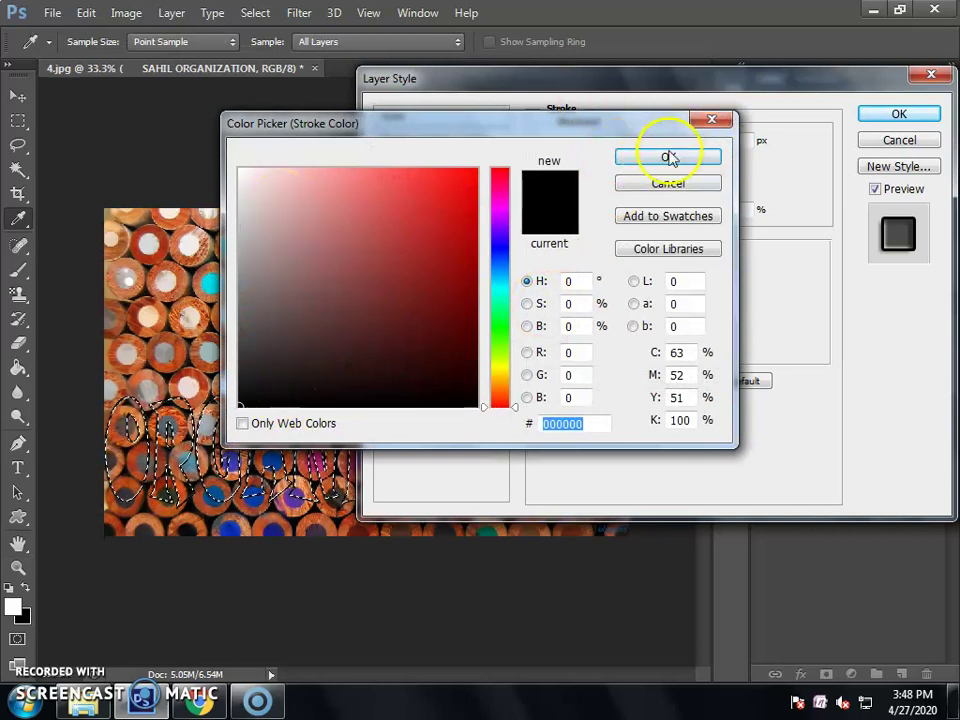
left_click(668, 159)
left_click(664, 163)
left_click(733, 140)
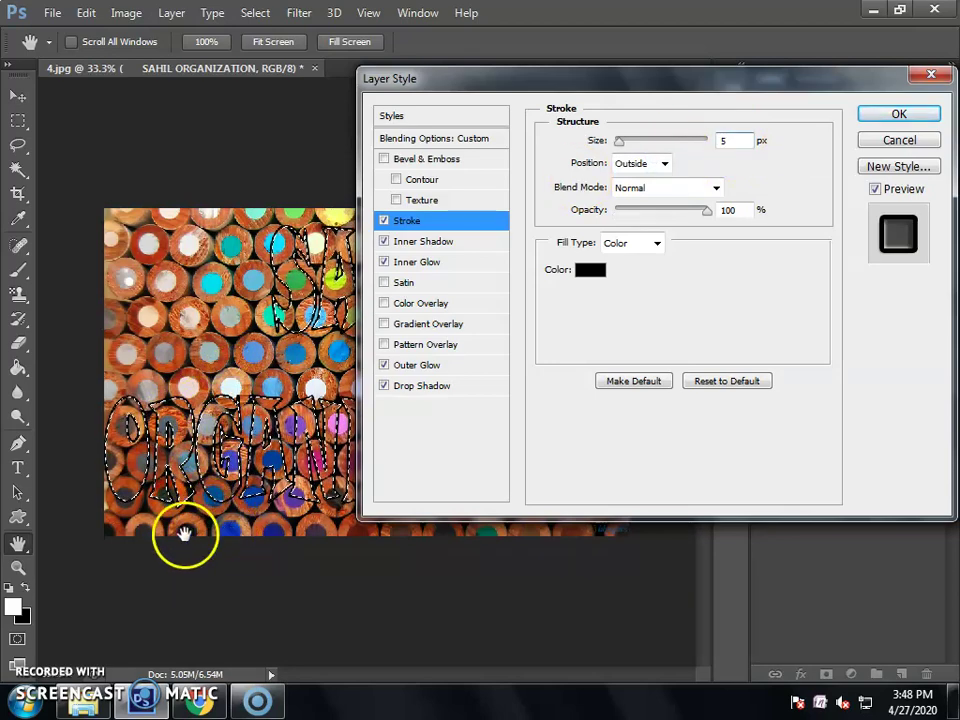
Step: Make the inner shadow white and raise its opacity and distance (95%, 83 px)
left_click(425, 242)
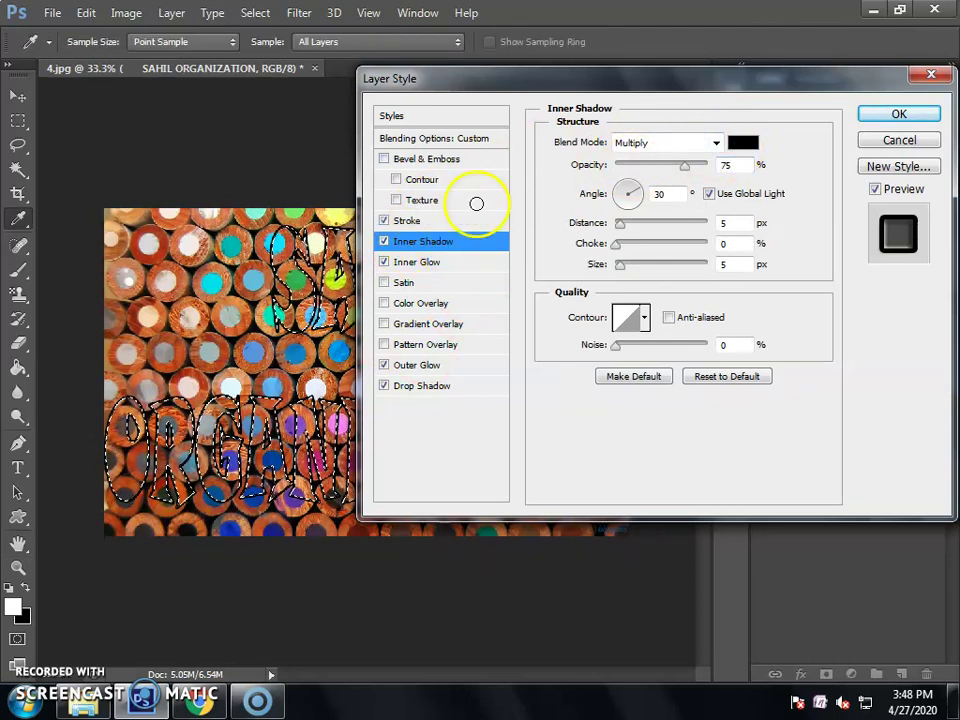
left_click(743, 142)
left_click_drag(480, 213, 152, 154)
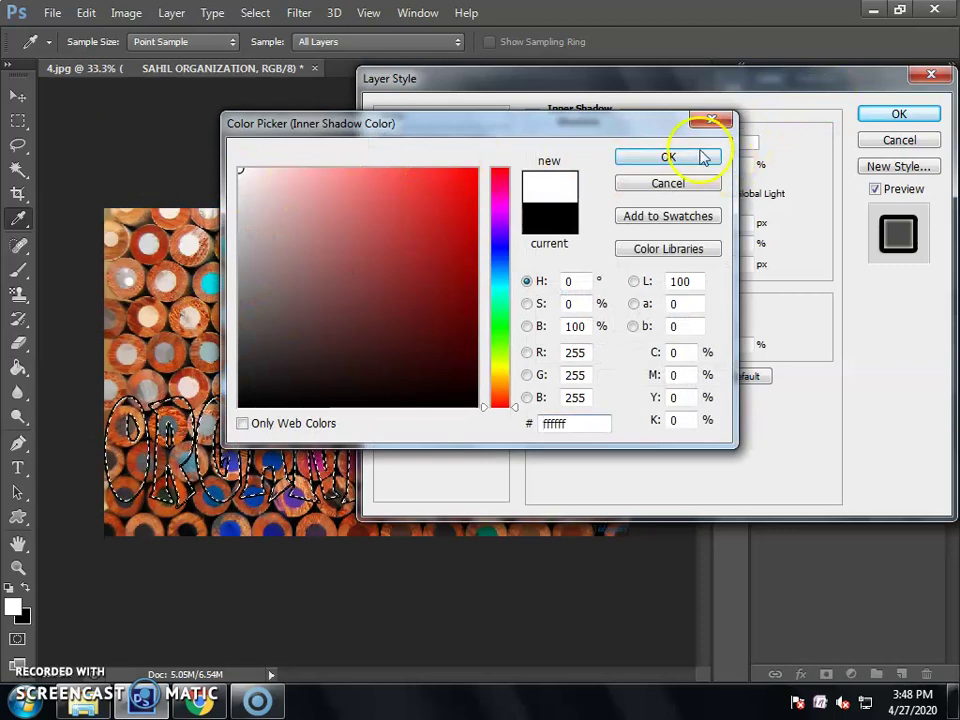
left_click(669, 165)
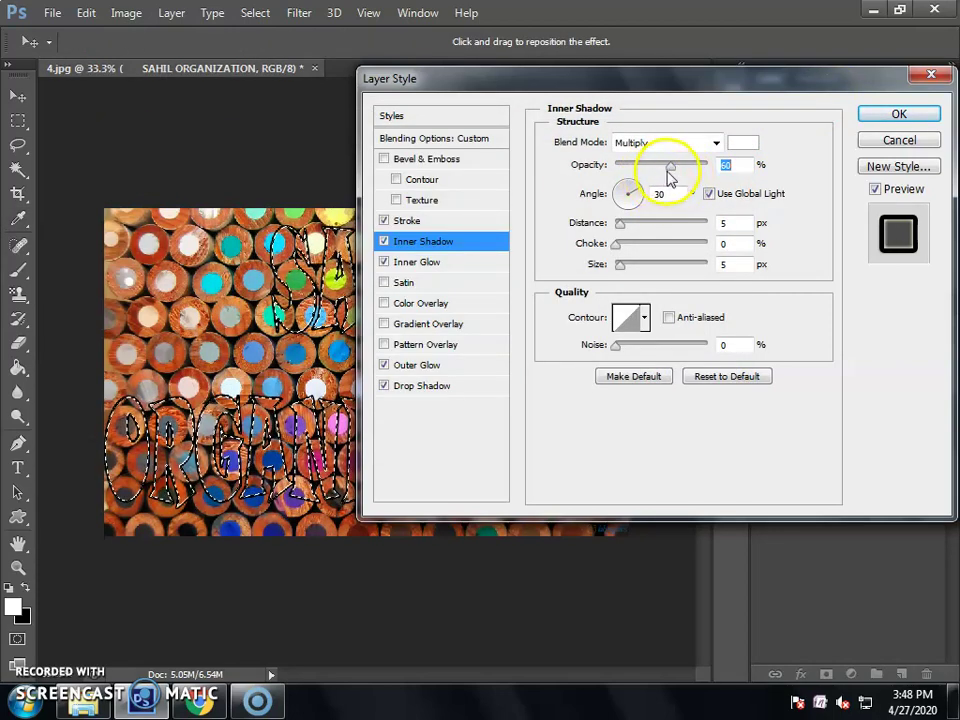
left_click_drag(669, 171, 685, 176)
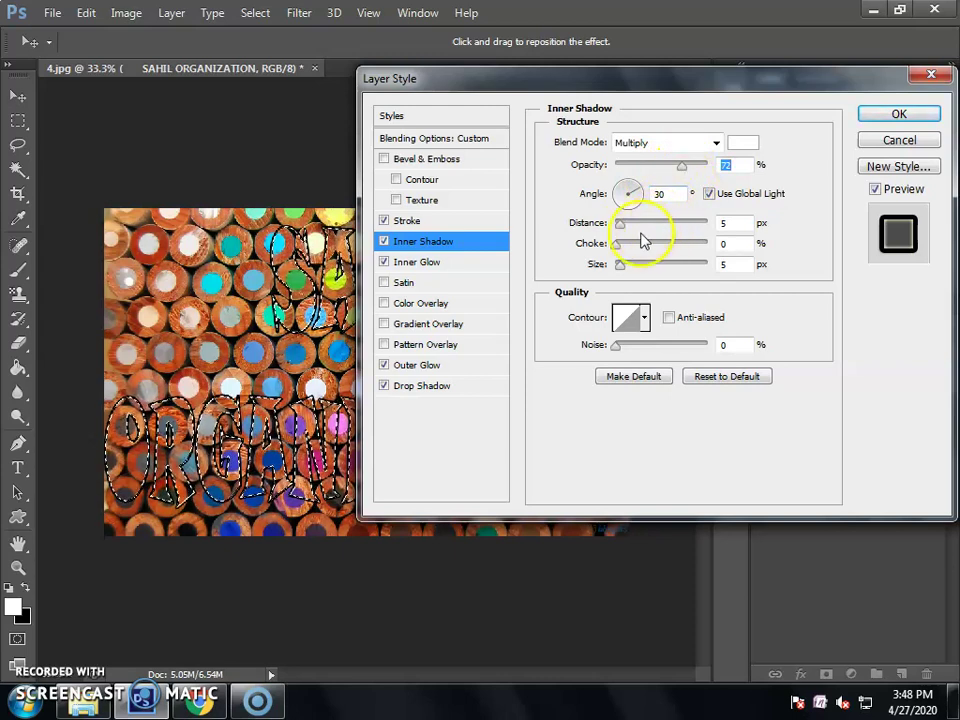
left_click_drag(620, 223, 647, 268)
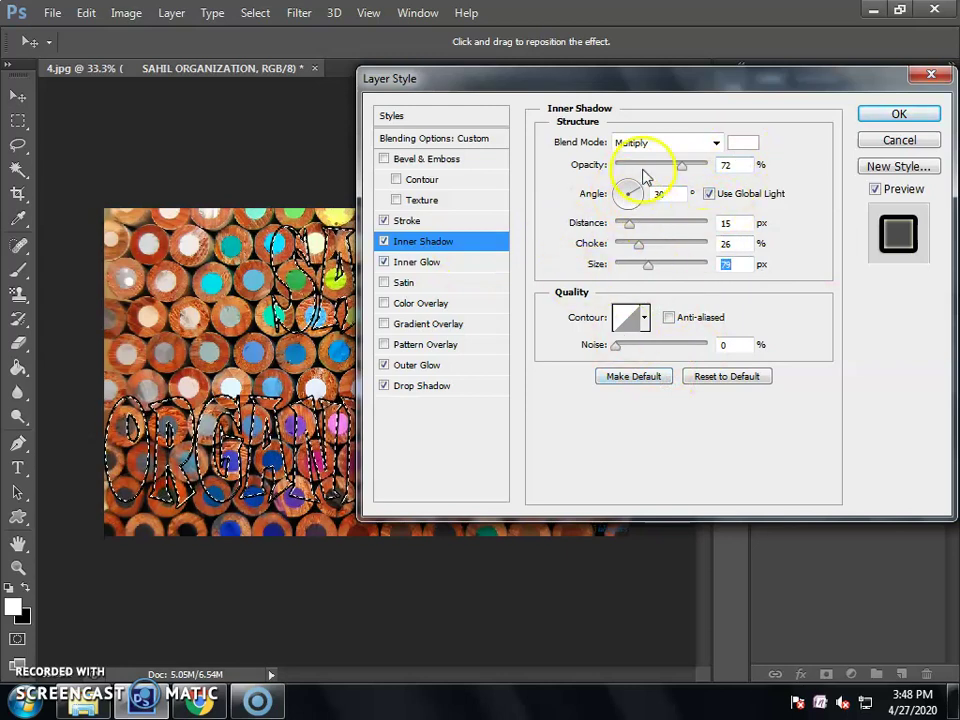
left_click_drag(683, 172, 703, 168)
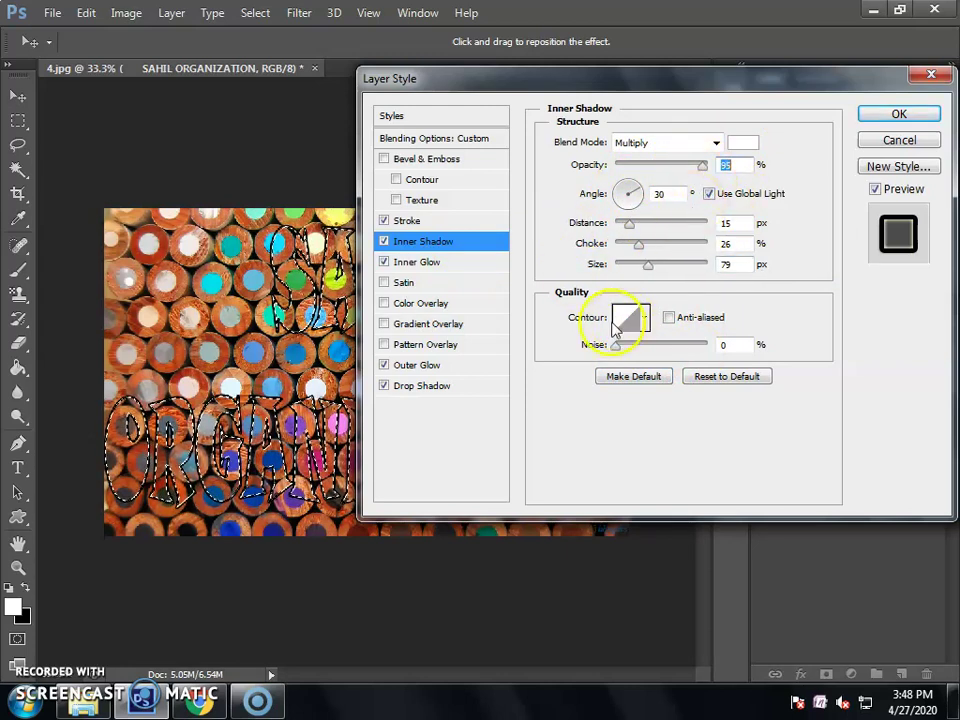
left_click_drag(630, 223, 673, 268)
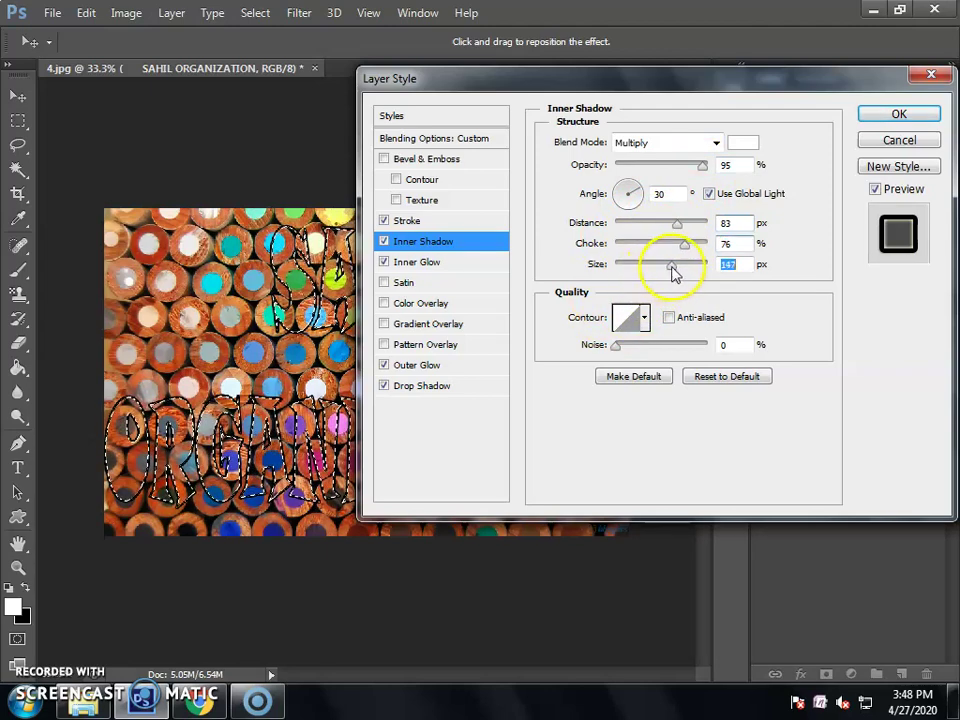
left_click(441, 264)
Step: Give the inner glow a pale yellow colour, Screen blend mode and 45% choke
left_click(591, 208)
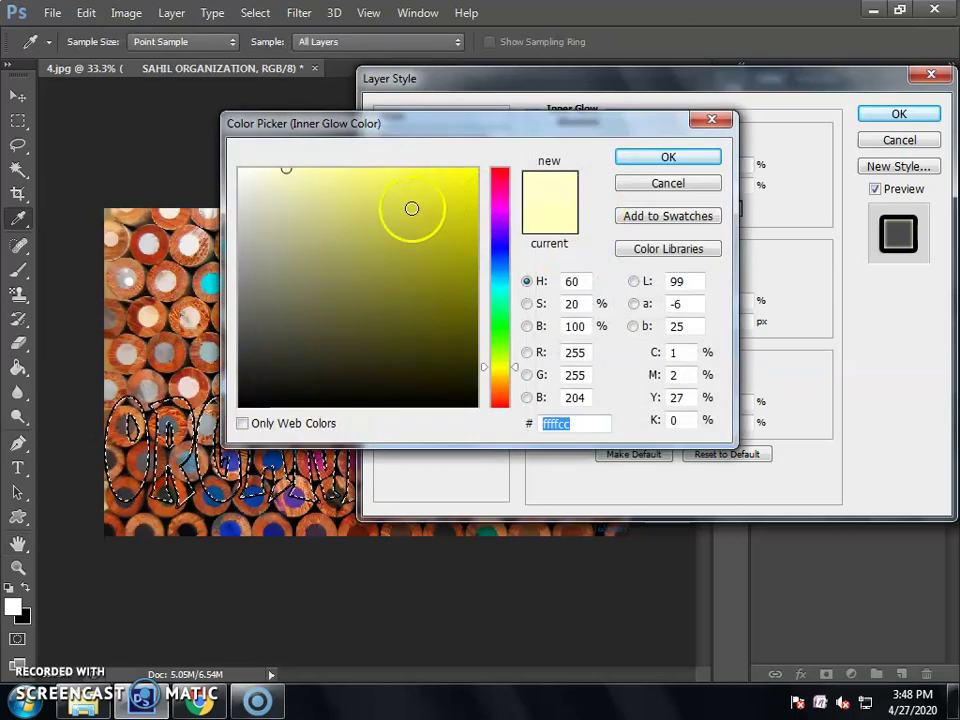
left_click(242, 168)
left_click(645, 157)
left_click(645, 143)
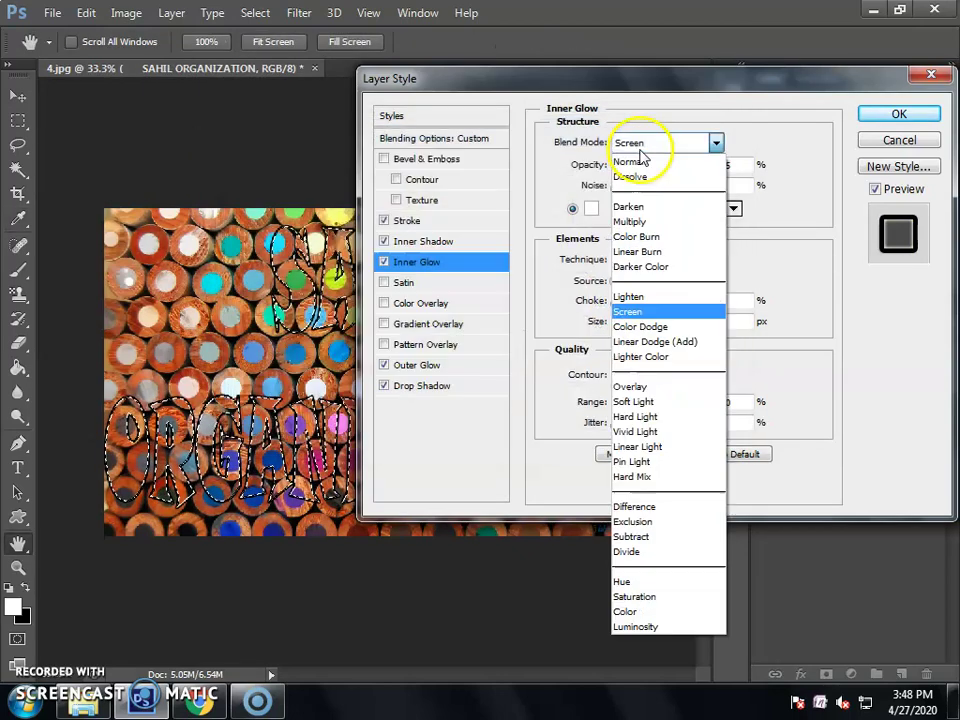
left_click(544, 214)
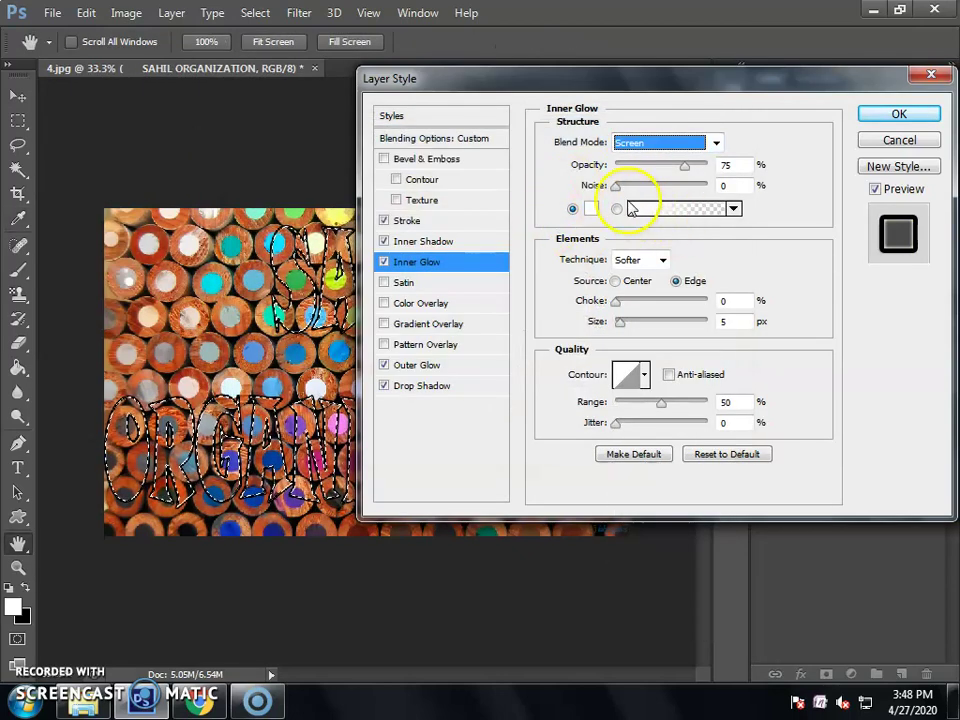
left_click_drag(616, 300, 630, 330)
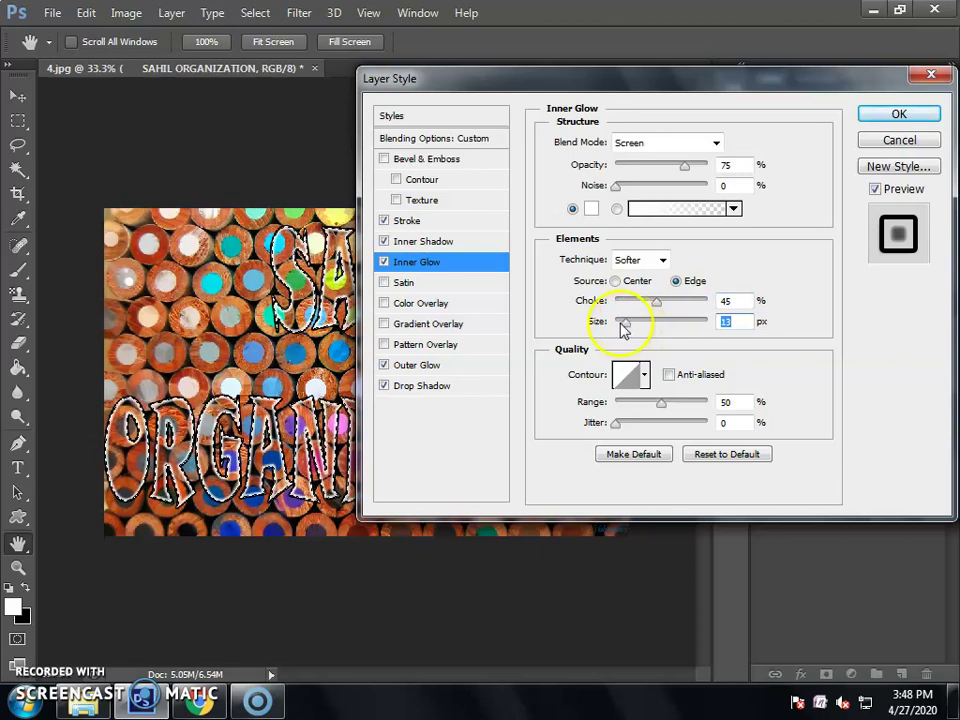
Step: Set the outer glow to pale yellow with 34% spread and 15 px size
left_click(425, 366)
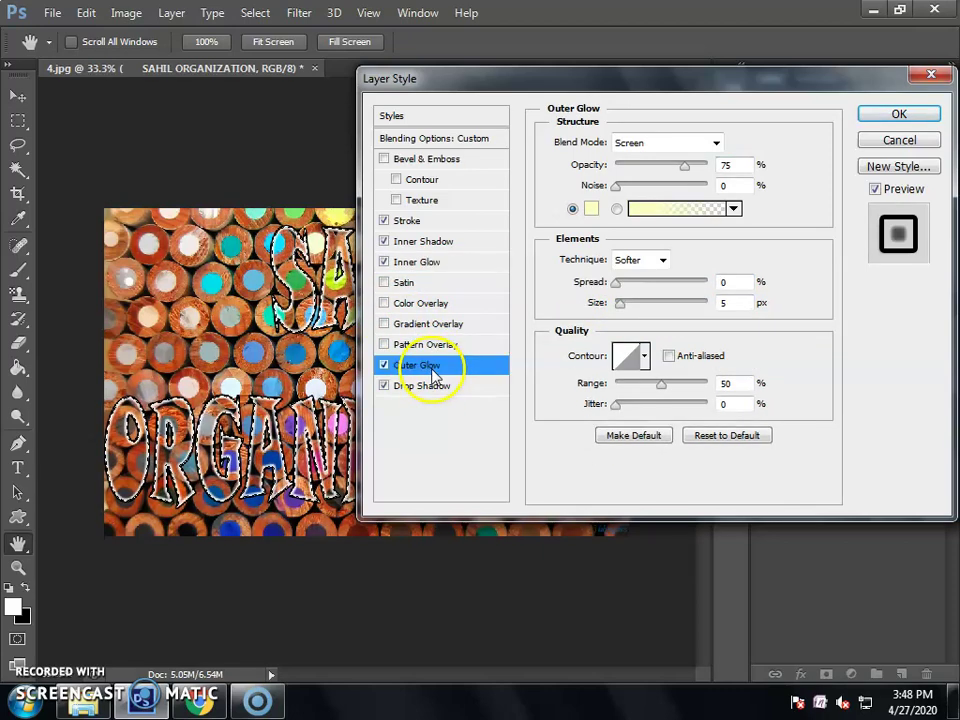
left_click(592, 210)
left_click_drag(366, 227, 242, 147)
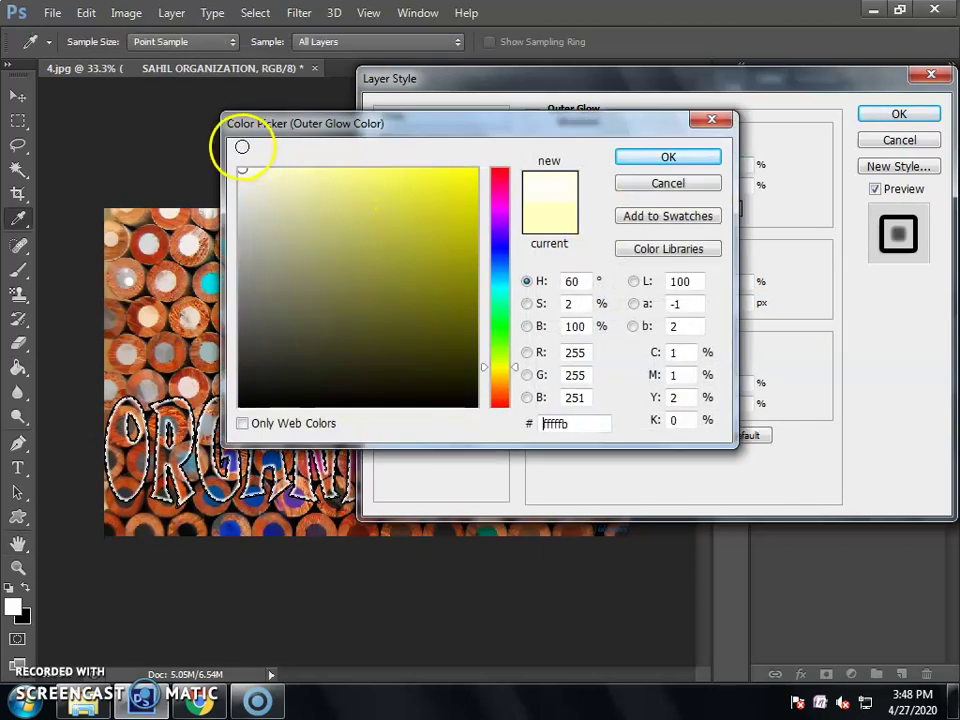
left_click_drag(360, 182, 292, 155)
left_click(668, 157)
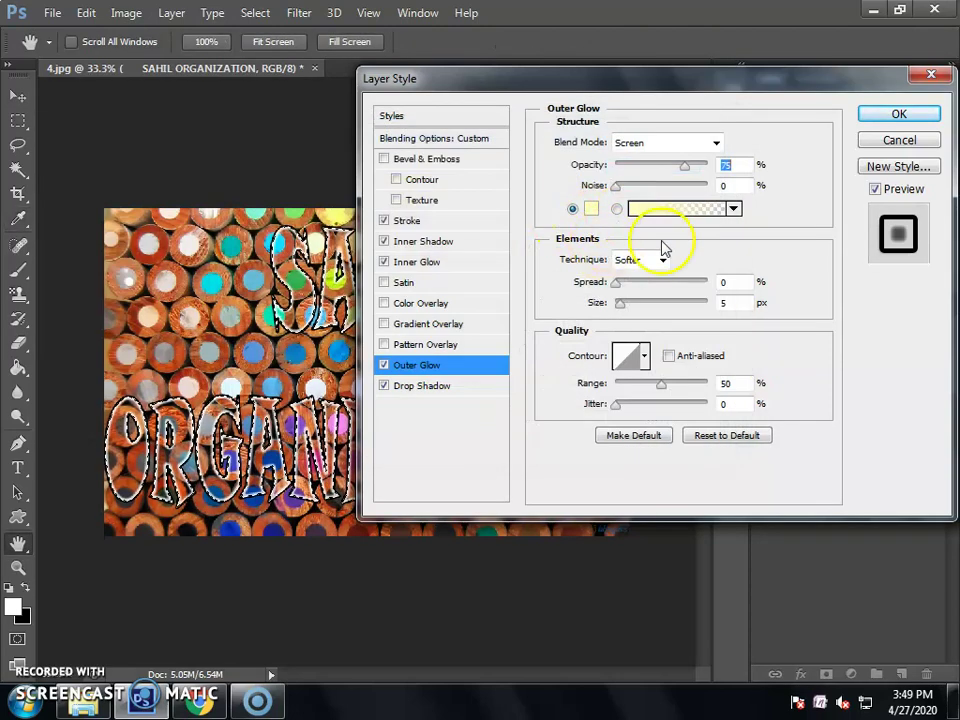
left_click_drag(616, 283, 630, 313)
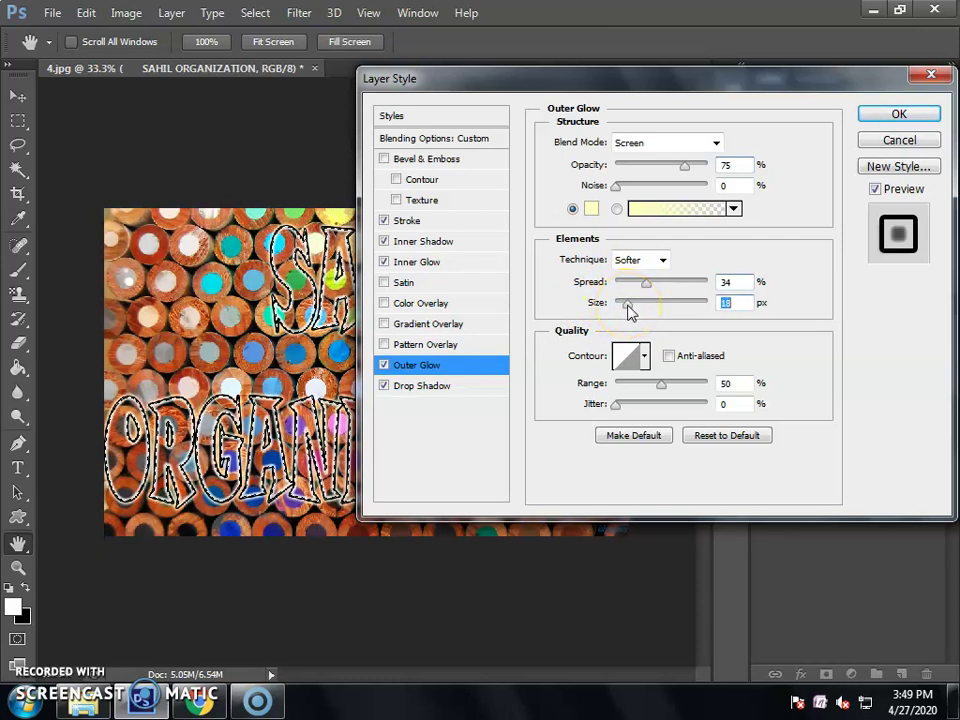
left_click_drag(632, 312, 629, 312)
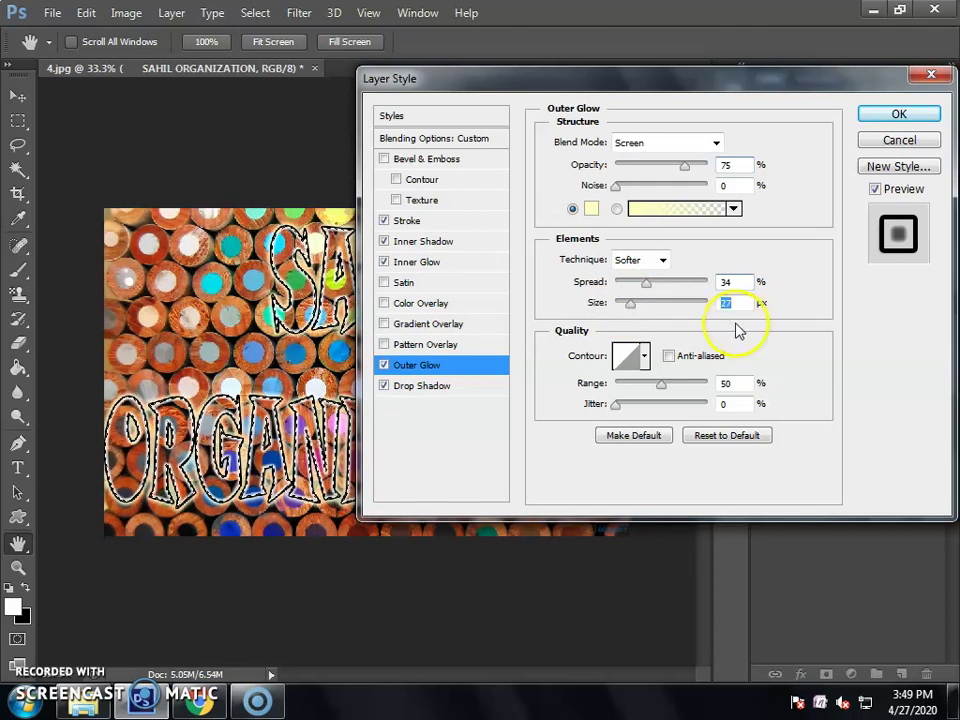
type("2")
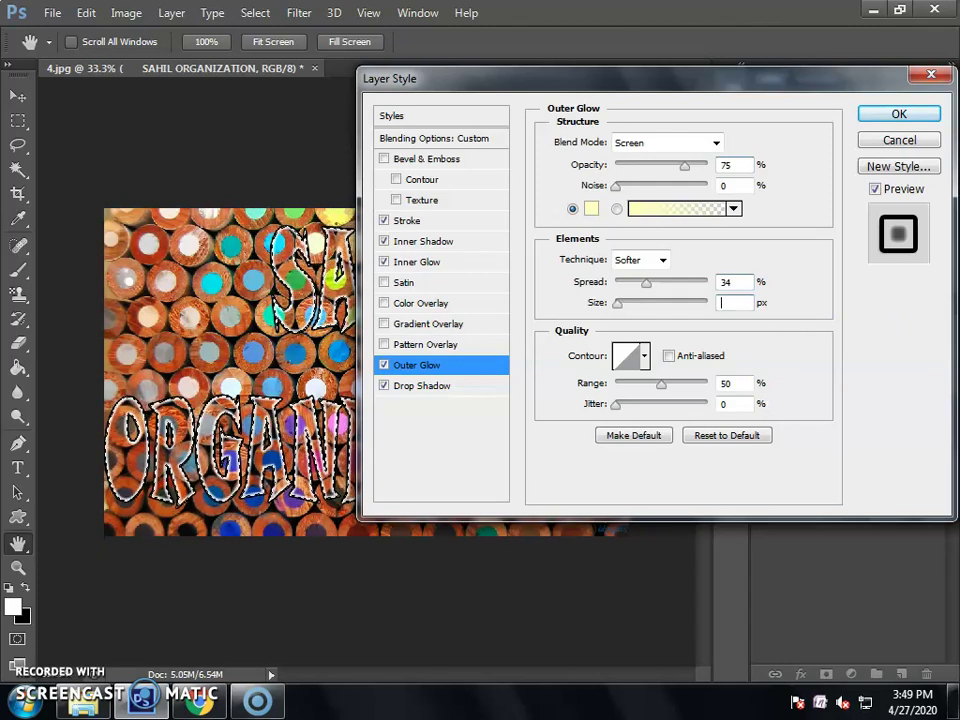
type("15")
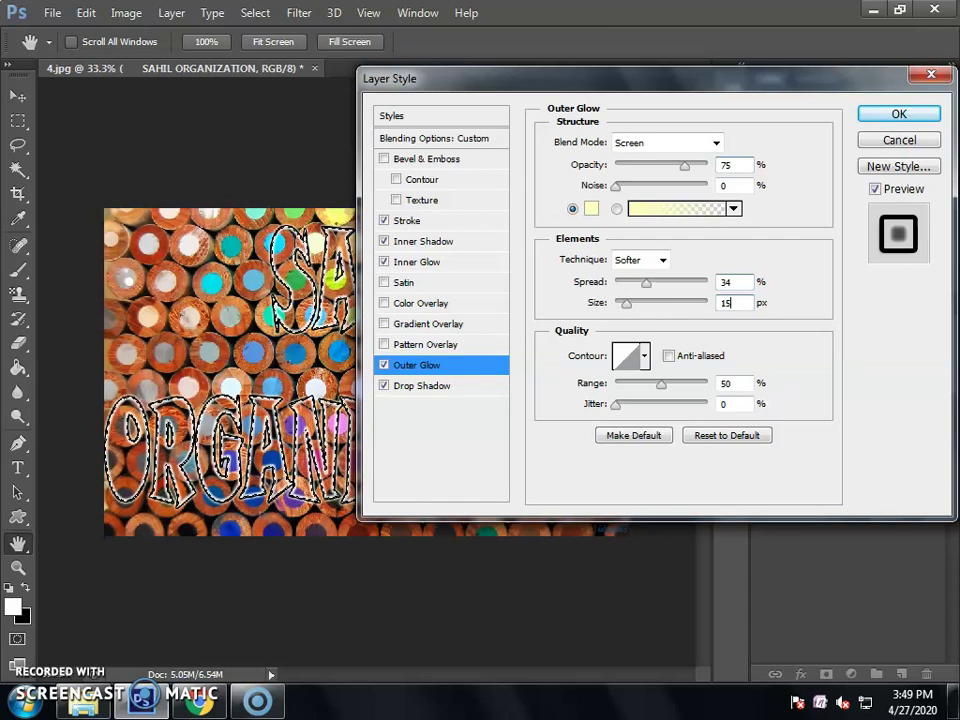
Step: Set the drop shadow to 38 px distance with 0 spread and 0 size
left_click(452, 390)
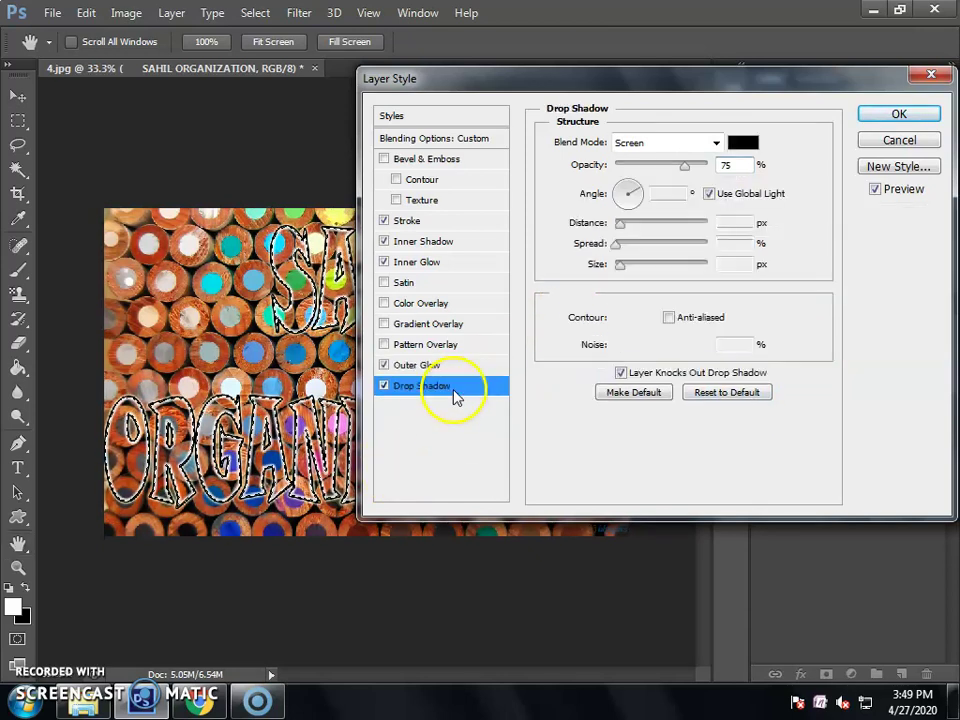
left_click_drag(621, 229, 643, 231)
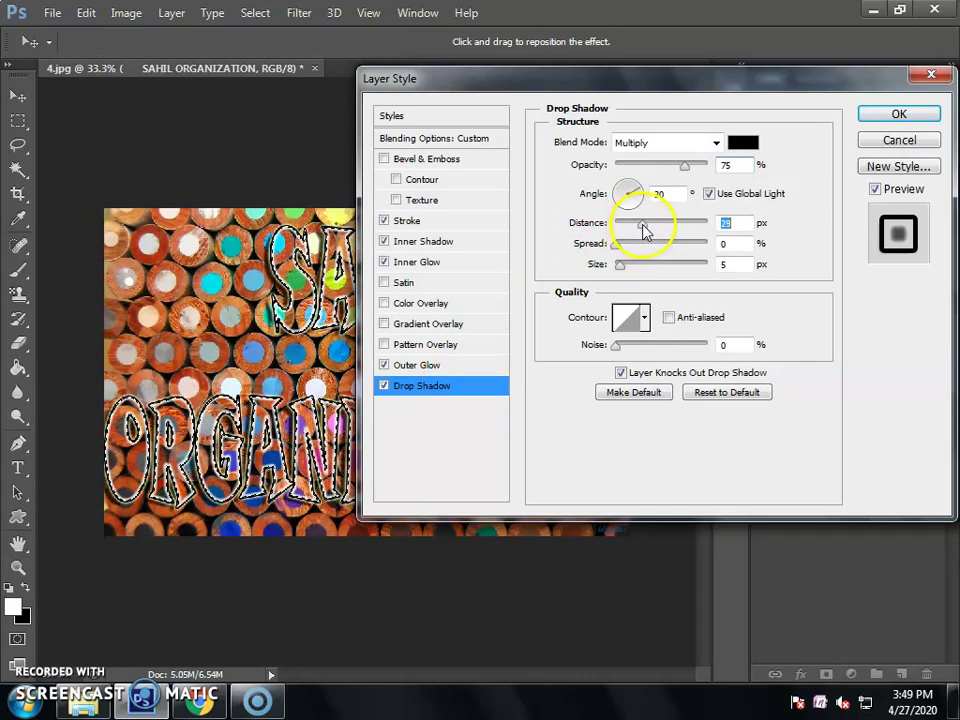
left_click(617, 246)
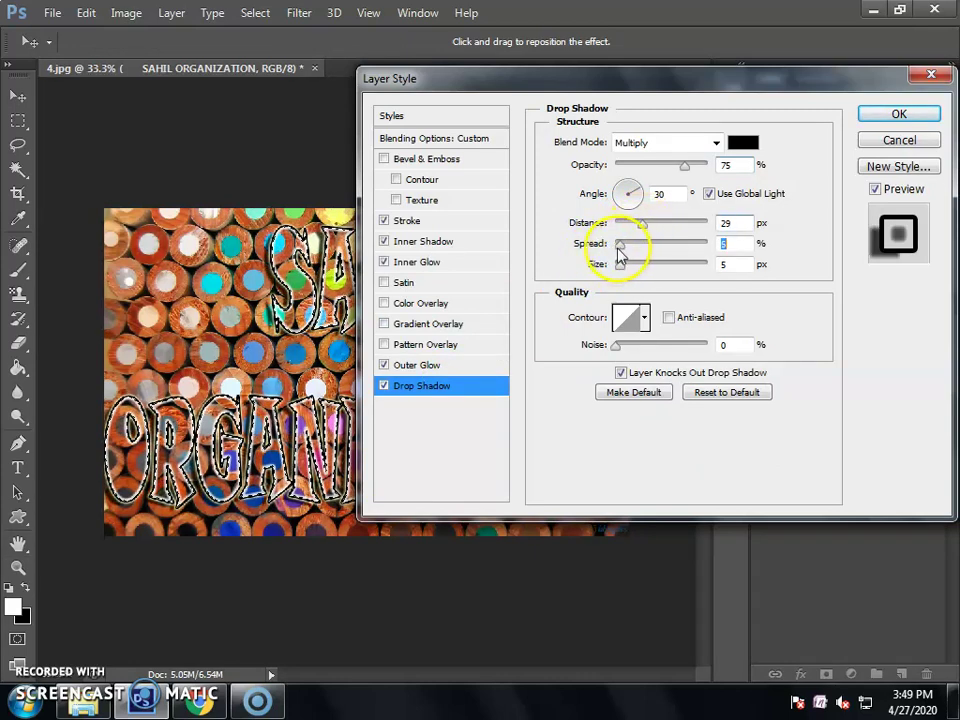
left_click(617, 264)
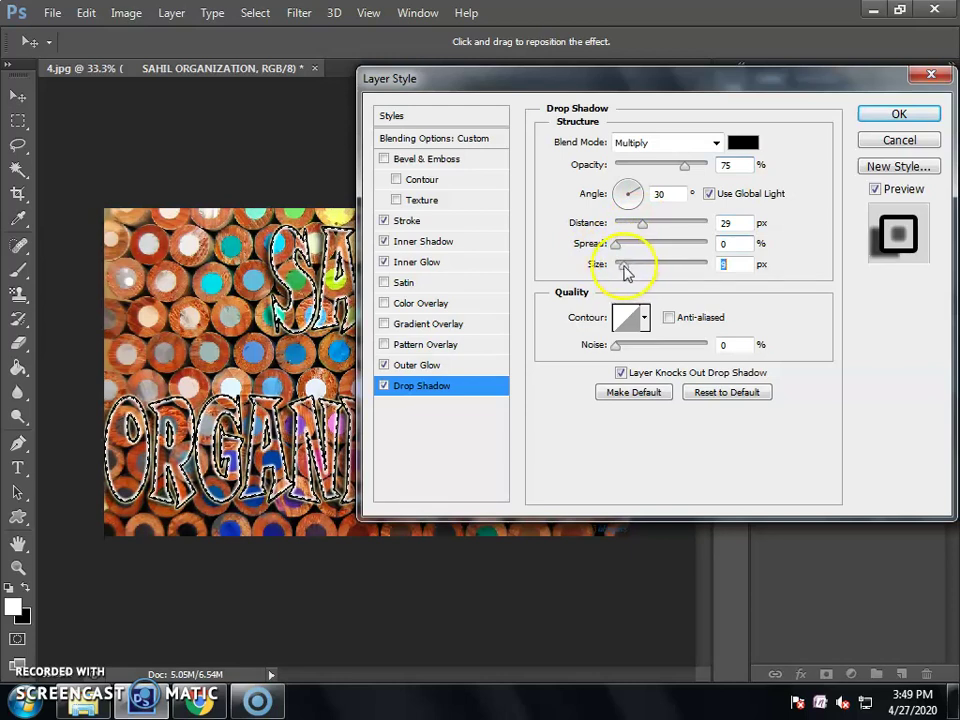
left_click_drag(643, 229, 658, 229)
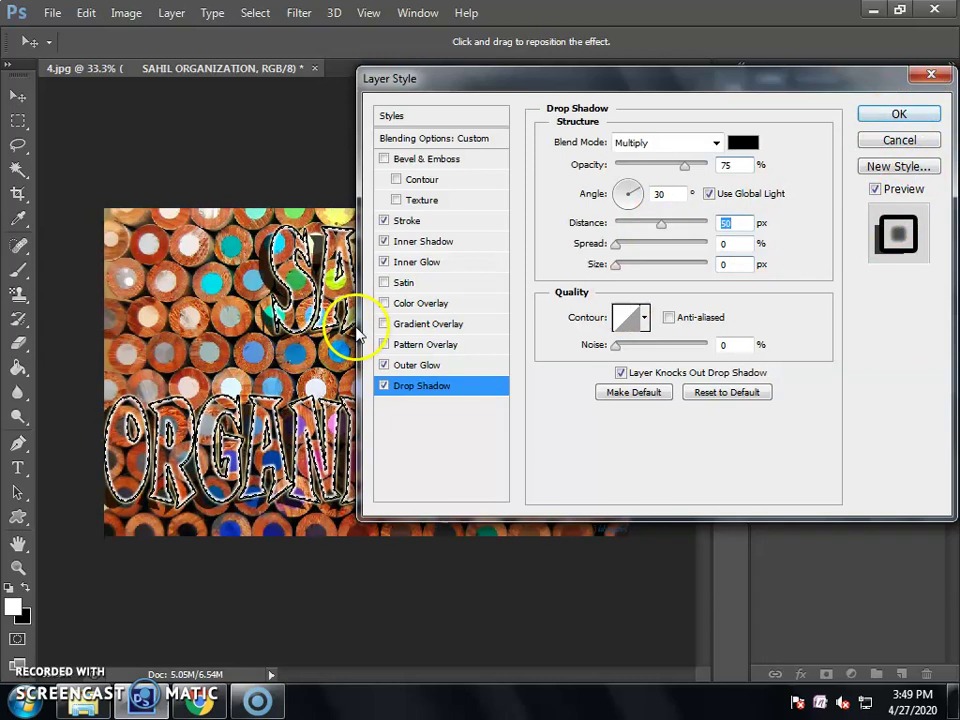
Step: Try Gradient Overlay, a red Color Overlay and Satin, then turn each off again
left_click(447, 333)
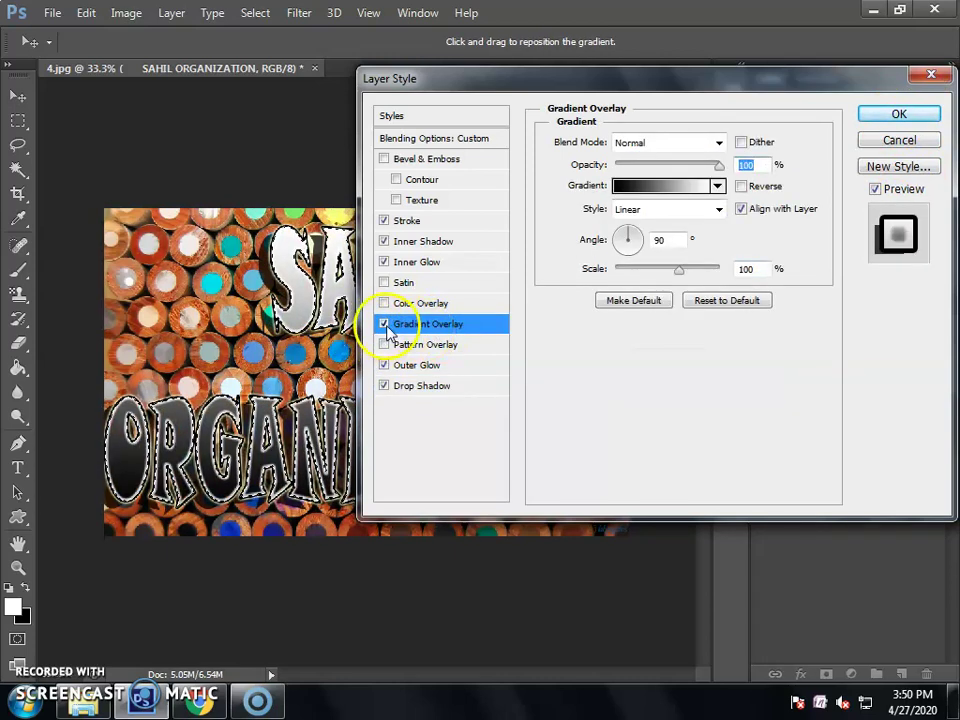
left_click(384, 323)
left_click(384, 303)
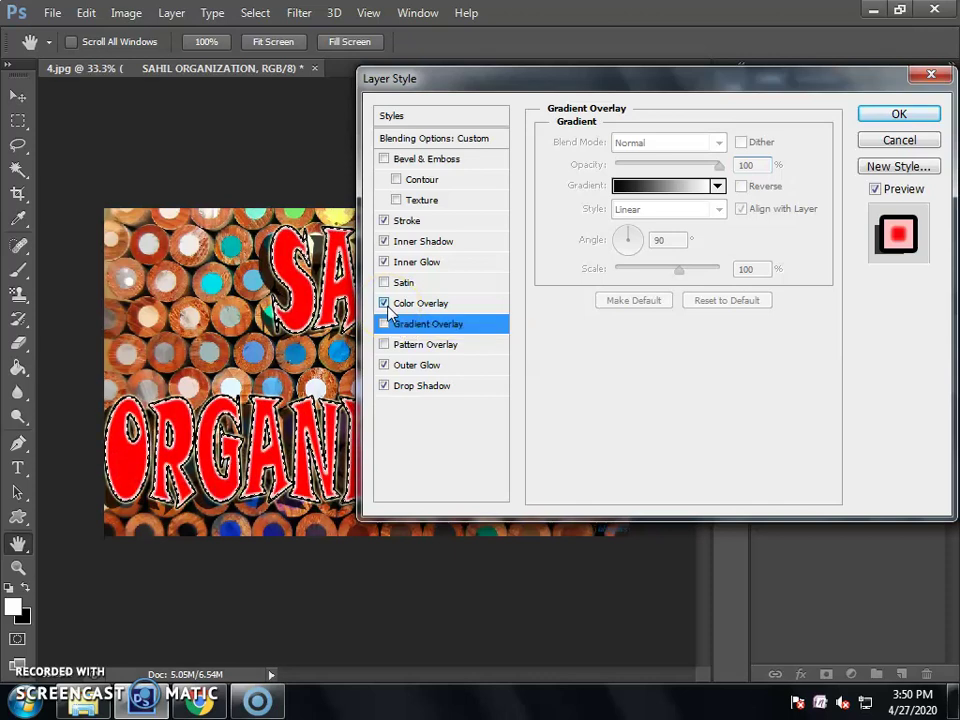
left_click(384, 304)
left_click(403, 284)
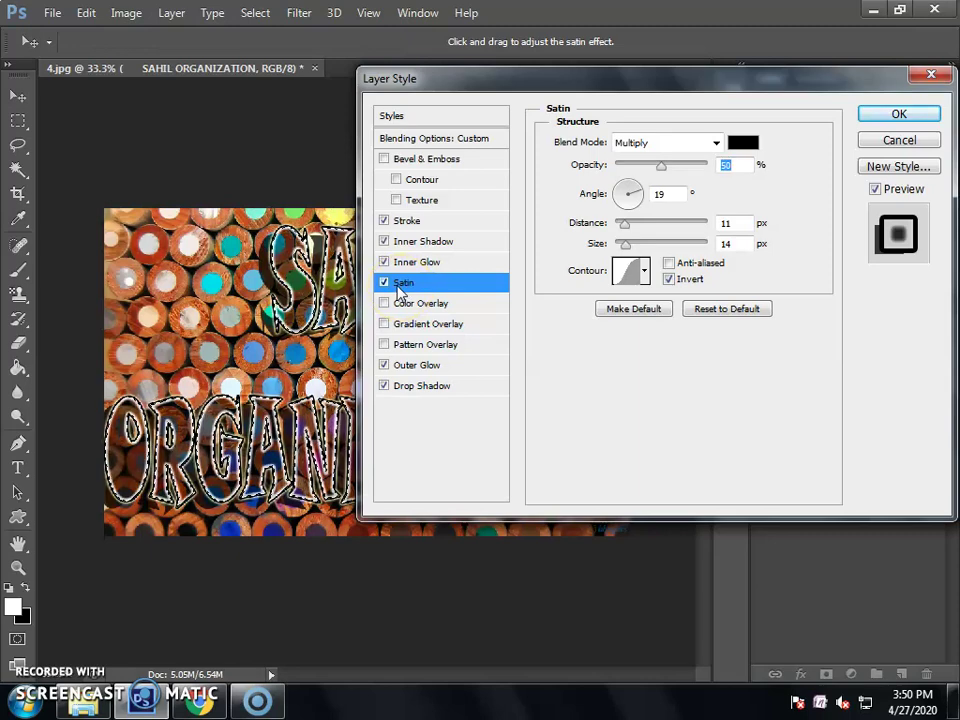
left_click(384, 283)
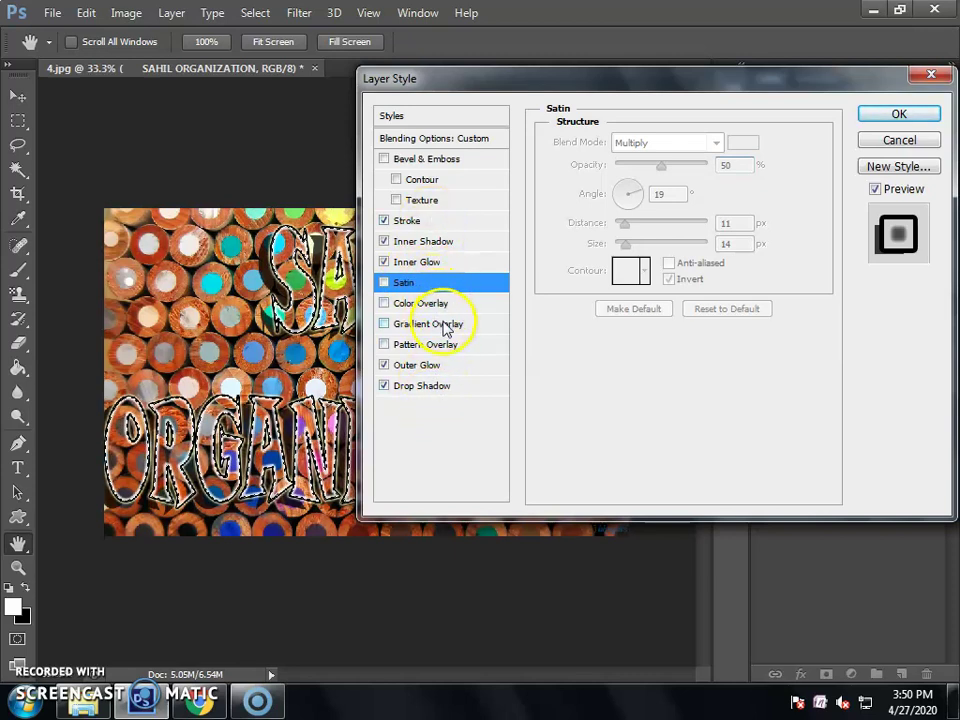
Step: Apply the layer style to 'SAHIL ORGANIZATION', deselect, and merge the title with the pencil photo
left_click(883, 117)
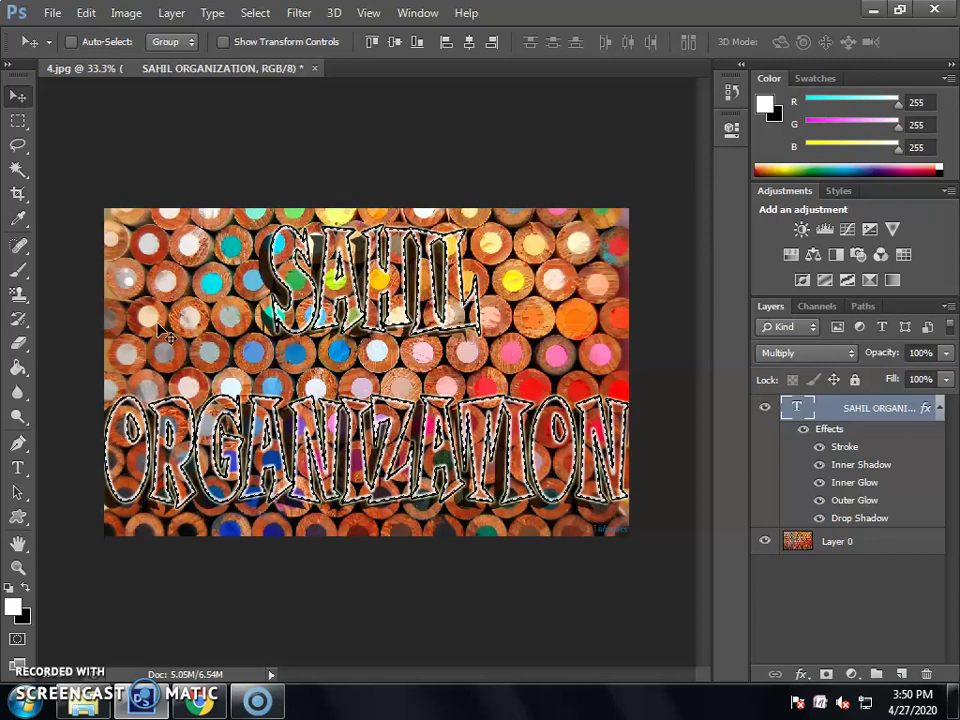
key("ctrl+d")
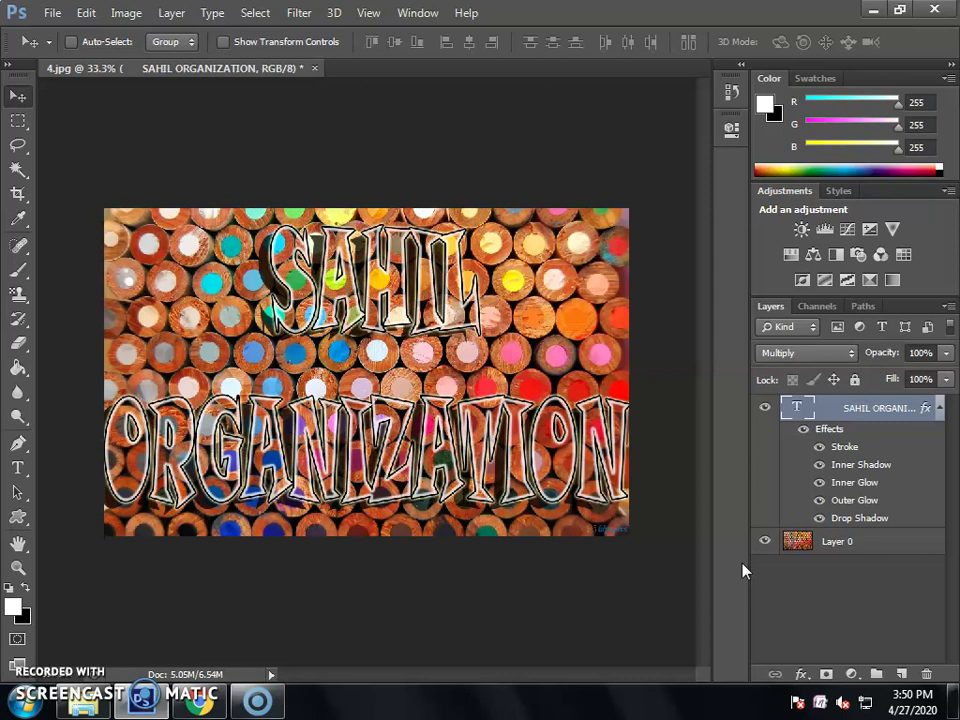
key("ctrl+shift+e")
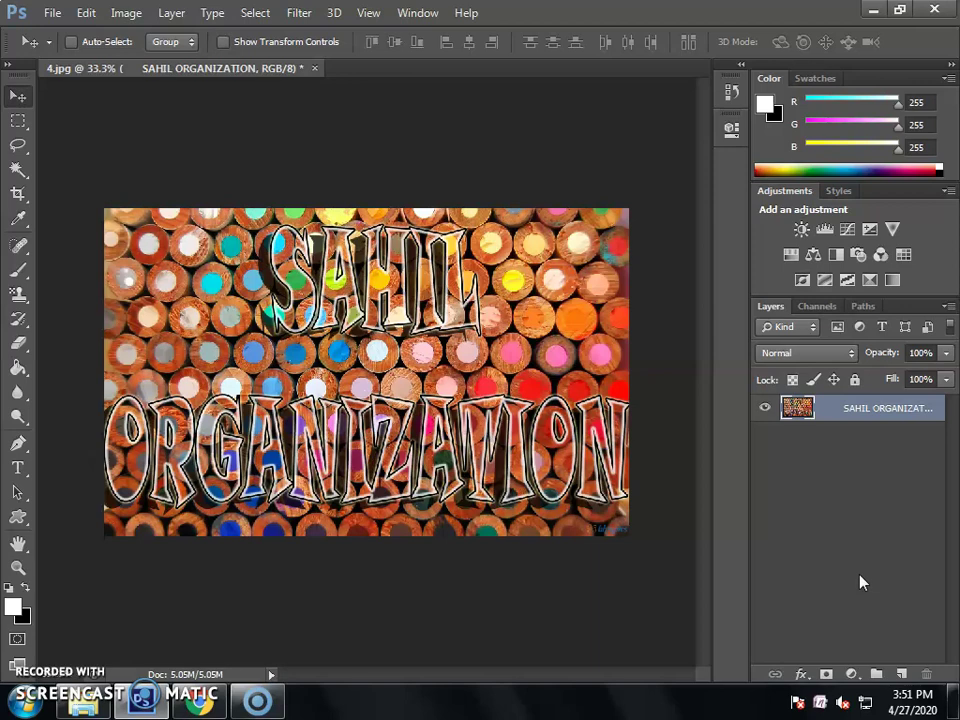
Step: Minimize Photoshop CS6 to reveal the Windows desktop, leaving the flattened image open
left_click(873, 12)
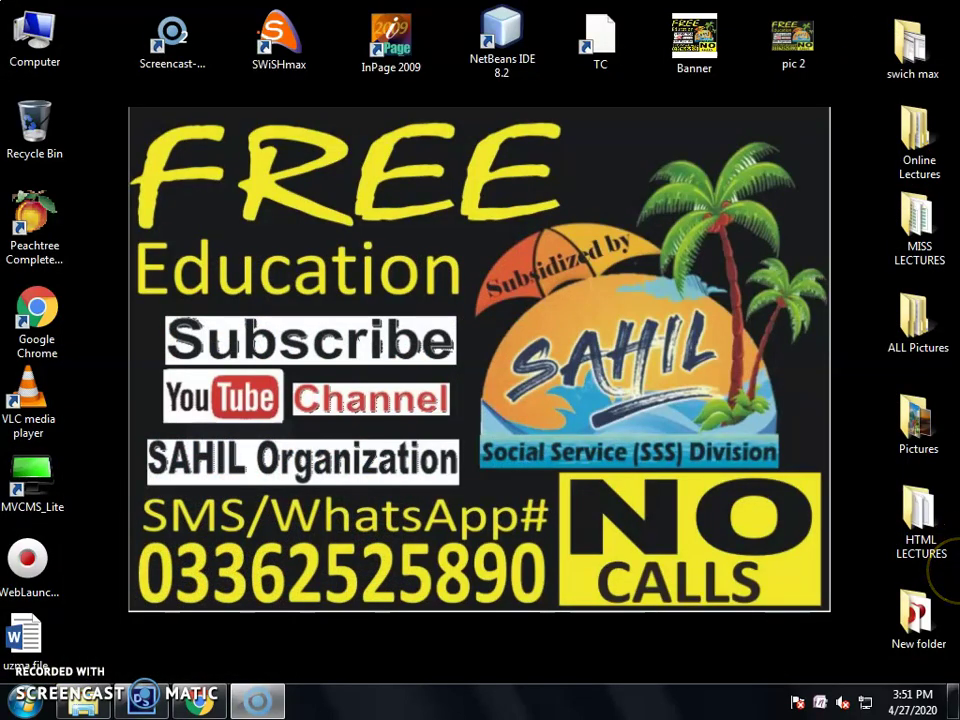